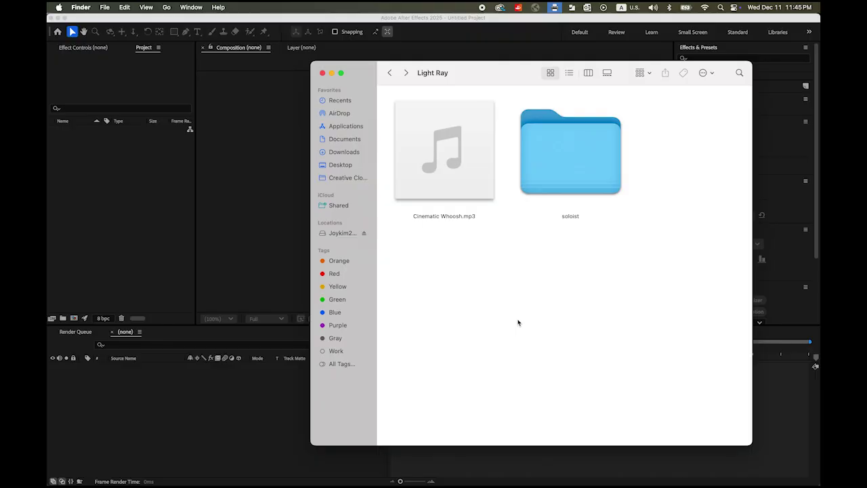
pyautogui.moveTo(489, 76); pyautogui.dragTo(451, 77)
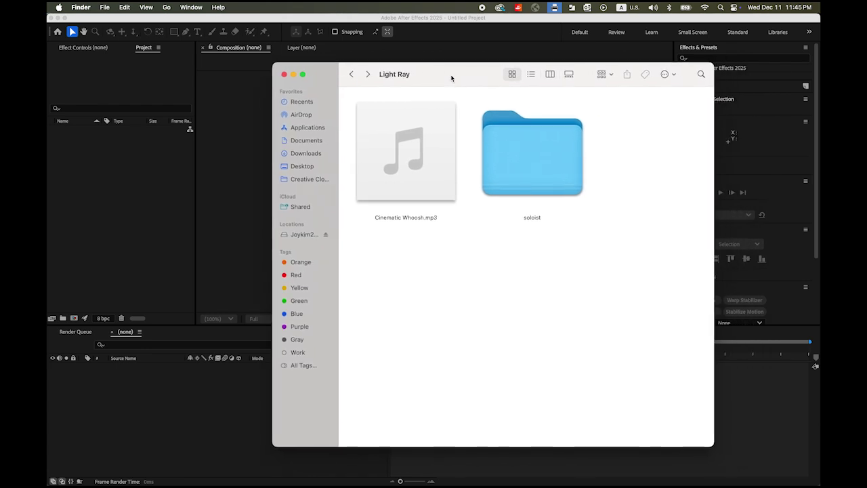
pyautogui.click(440, 191)
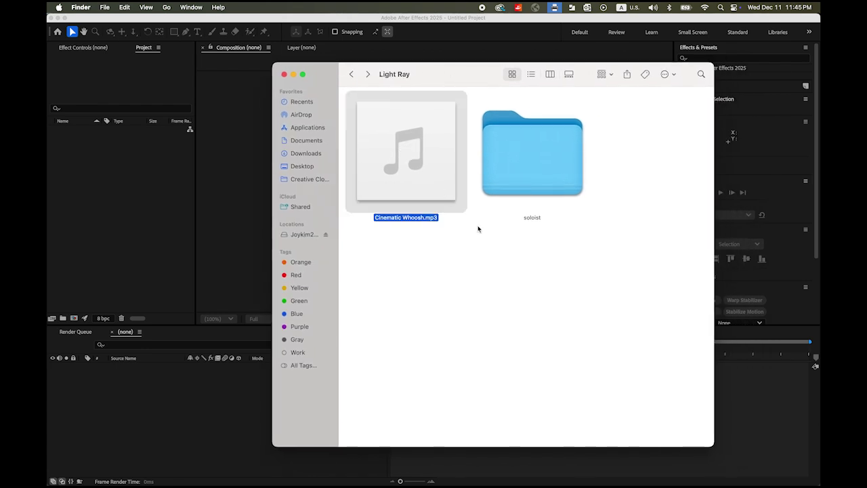
pyautogui.click(542, 154)
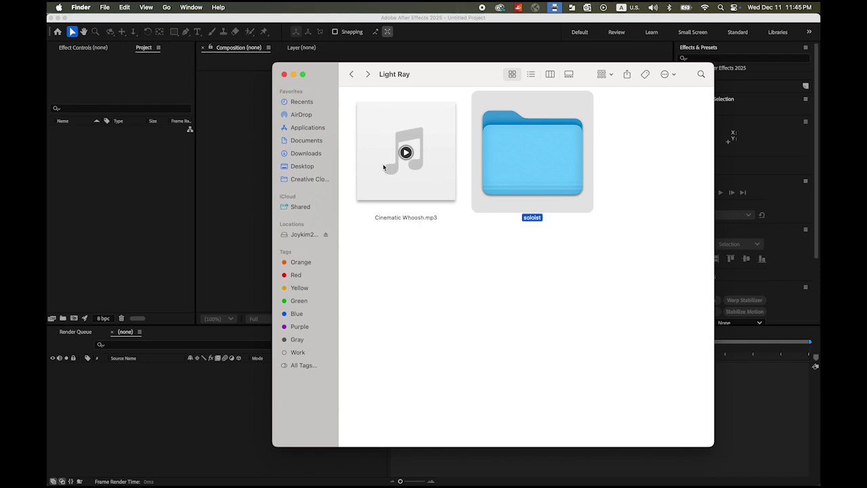
# - Switch to After Effects and create a 1920x1080 composition at 29.97 fps with a duration of 5 seconds
pyautogui.click(256, 138)
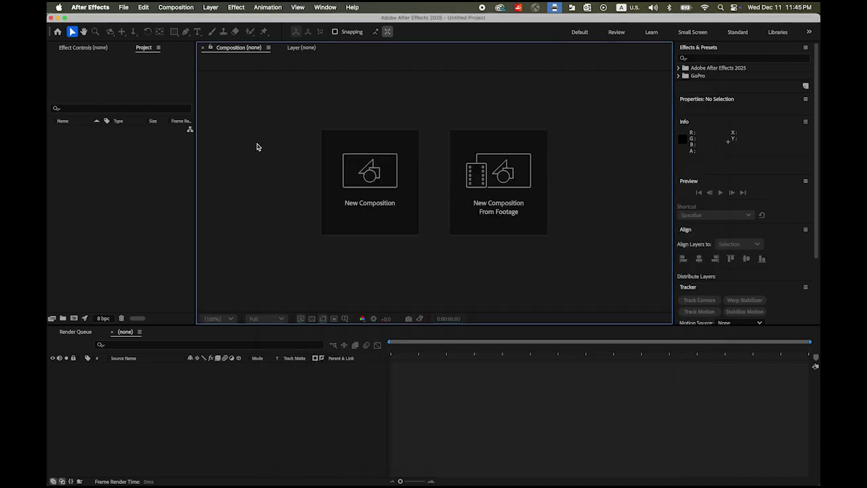
pyautogui.click(377, 178)
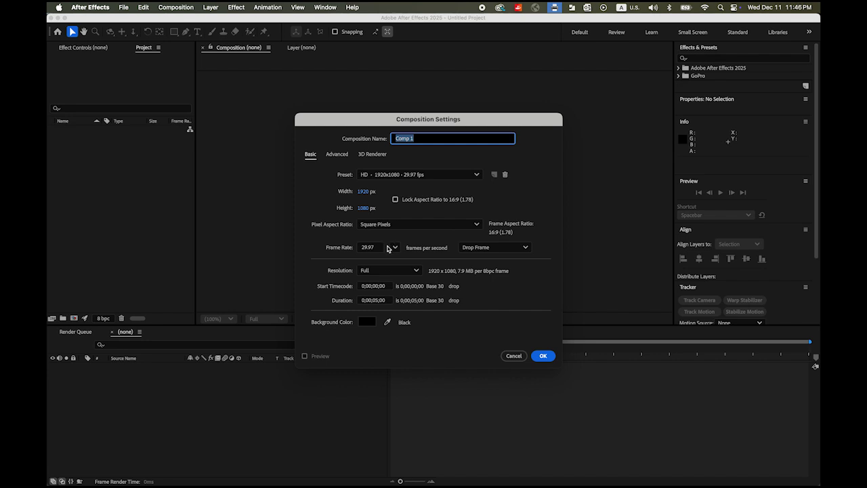
pyautogui.click(388, 300)
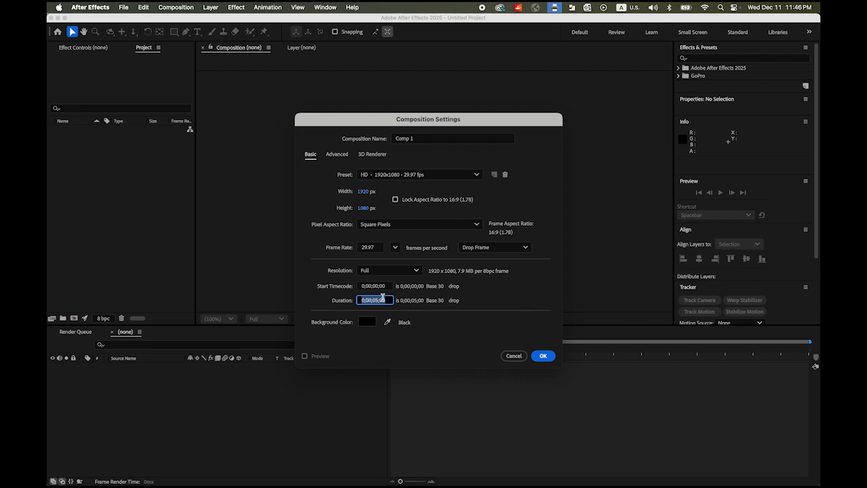
pyautogui.write('5')
pyautogui.press('Return')
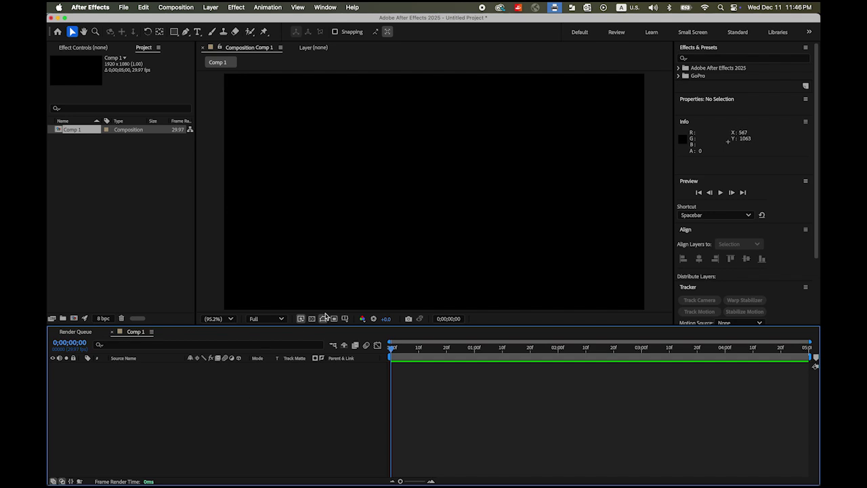
# - Add a white 1920x1080 solid layer to the composition
pyautogui.rightClick(277, 392)
pyautogui.moveTo(309, 367)
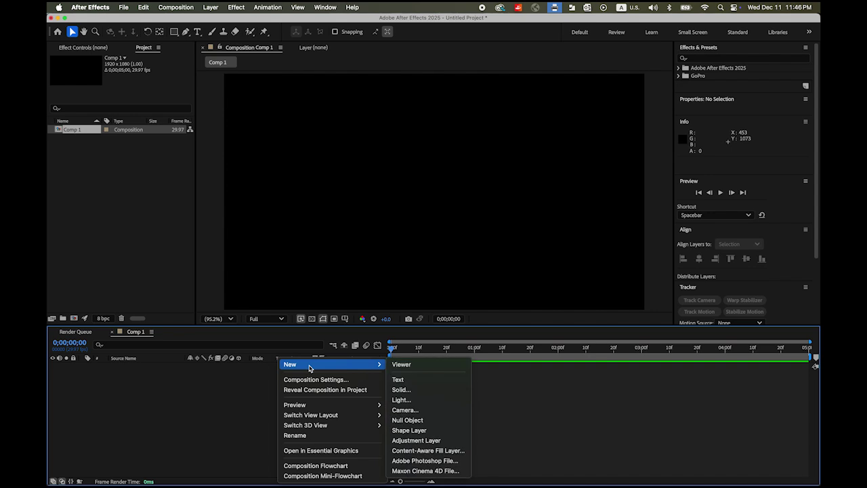
pyautogui.click(401, 390)
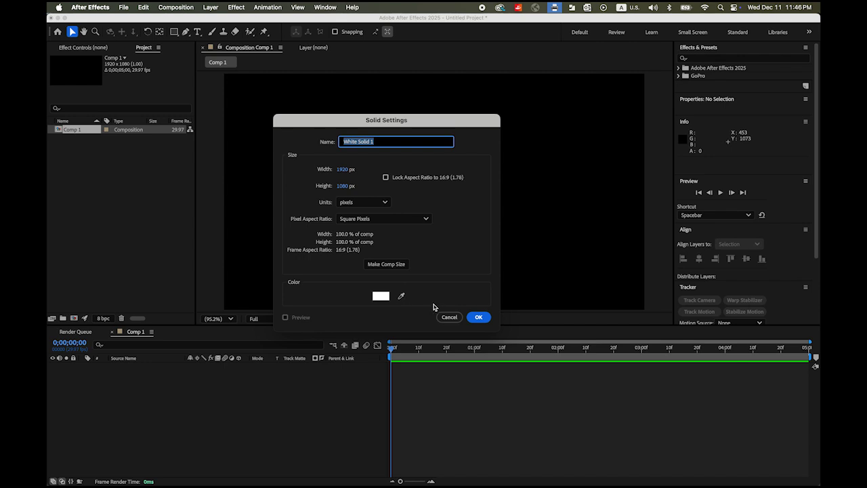
pyautogui.click(478, 317)
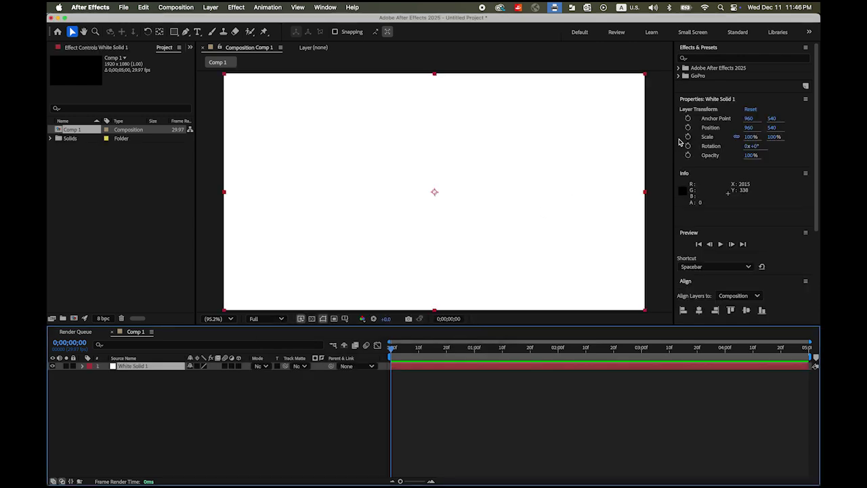
# - Find the Gradient Ramp effect and apply it to the white solid
pyautogui.click(721, 59)
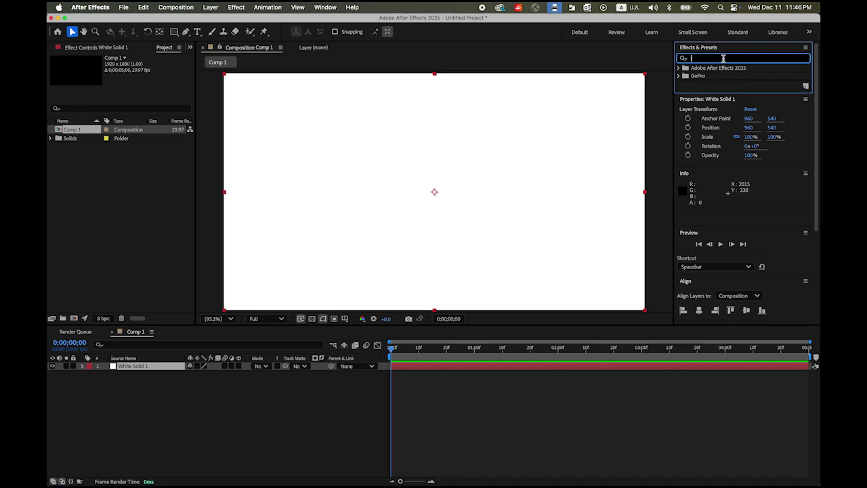
pyautogui.write('gradient')
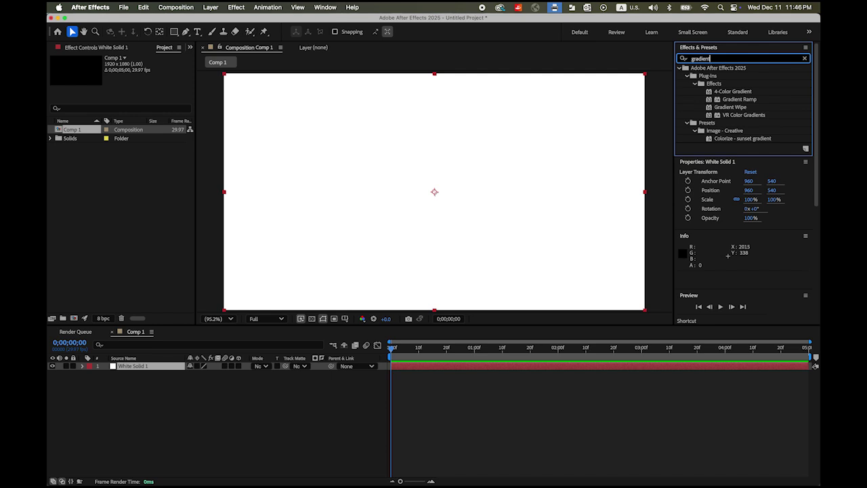
pyautogui.click(755, 100)
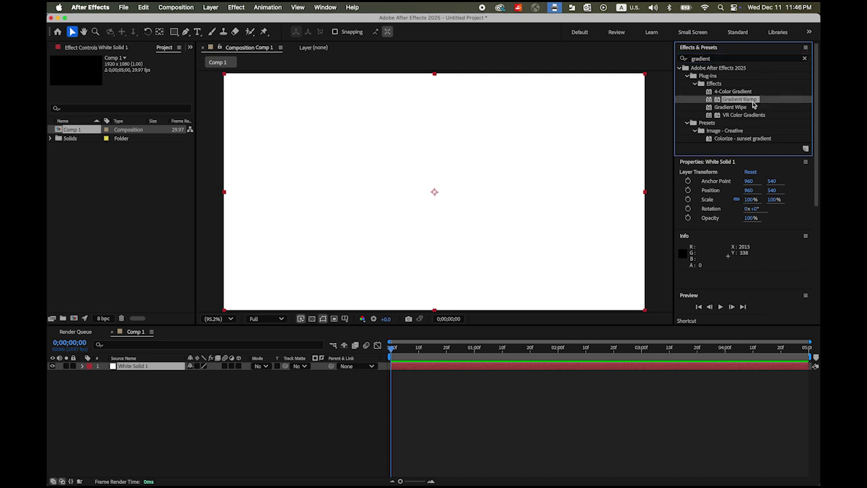
pyautogui.moveTo(743, 102); pyautogui.dragTo(462, 187)
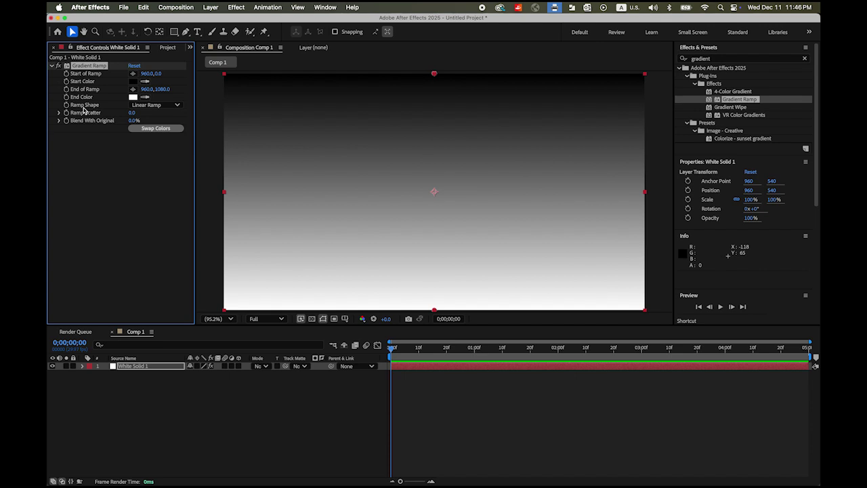
# - Make the gradient a Radial Ramp with swapped colors, starting at 960, 540 and ending at 960, 1457
pyautogui.click(173, 108)
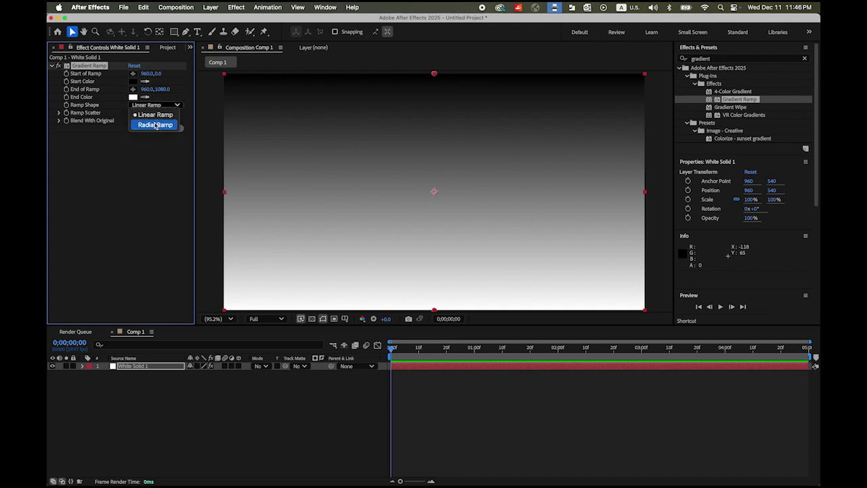
pyautogui.click(153, 124)
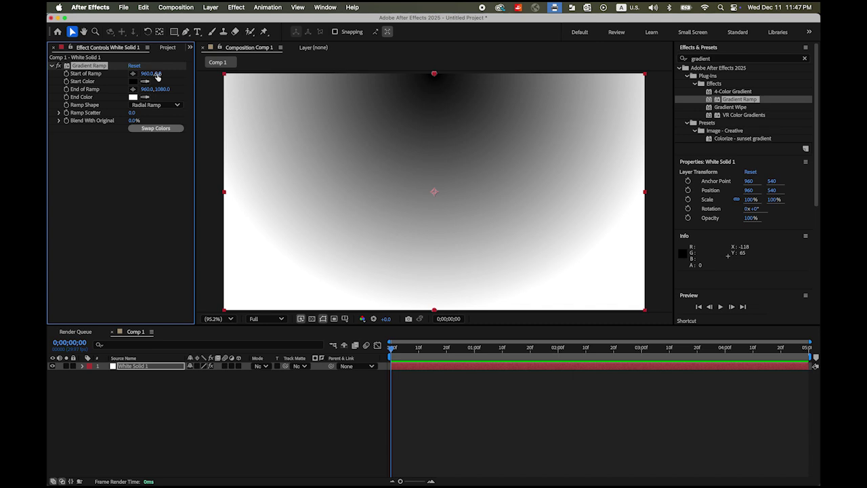
pyautogui.moveTo(157, 73); pyautogui.dragTo(399, 82)
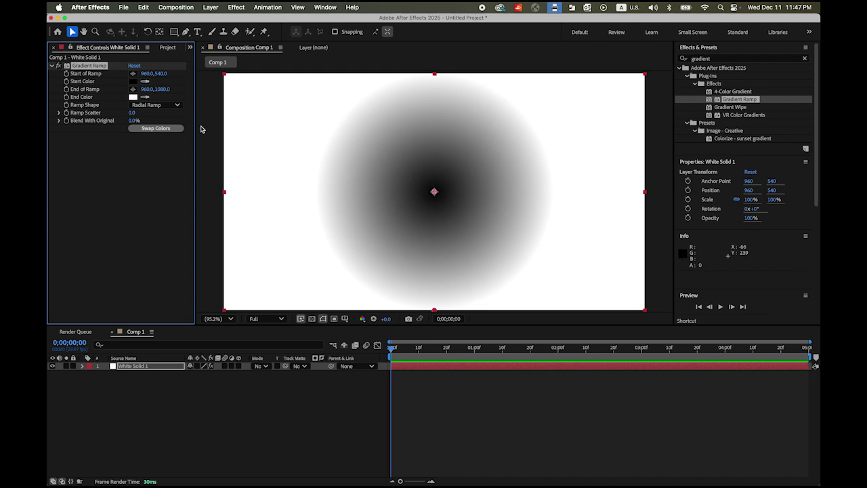
pyautogui.click(160, 132)
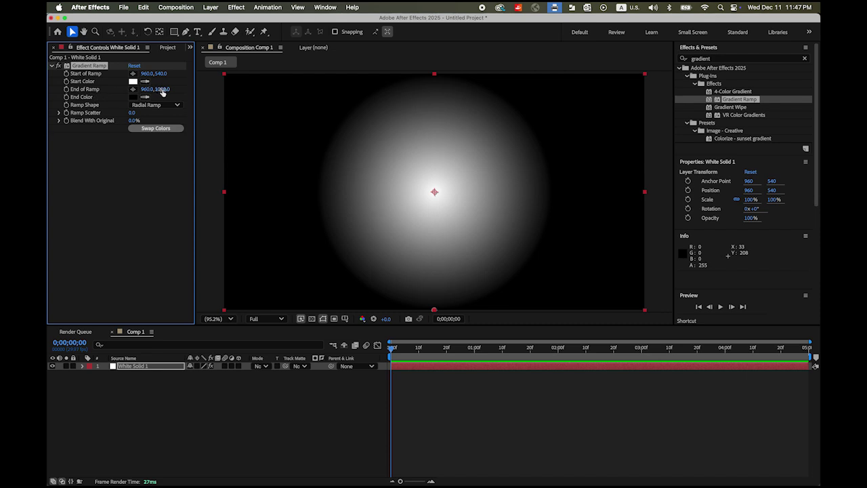
pyautogui.moveTo(161, 89); pyautogui.dragTo(330, 96)
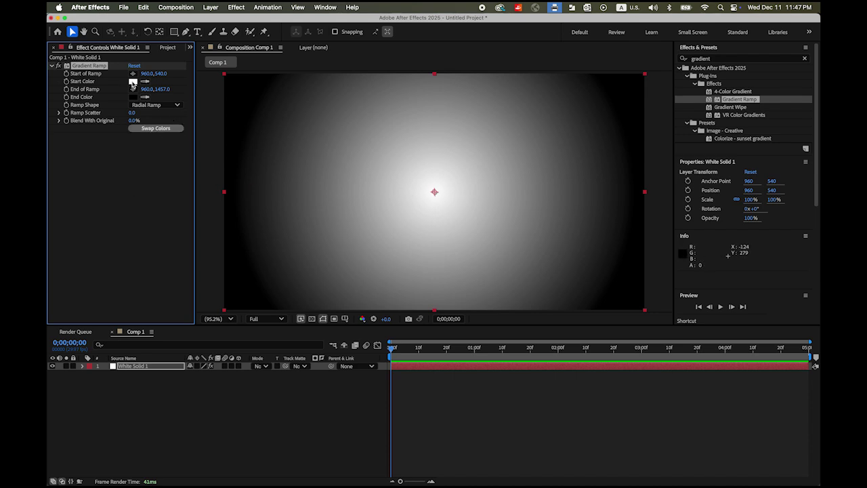
# - Set the gradient's start color to dark blue, 010751
pyautogui.click(133, 81)
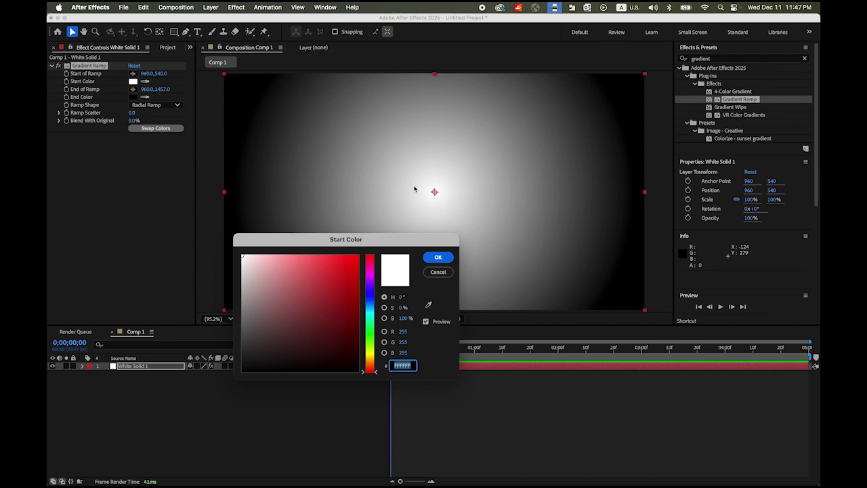
pyautogui.click(371, 296)
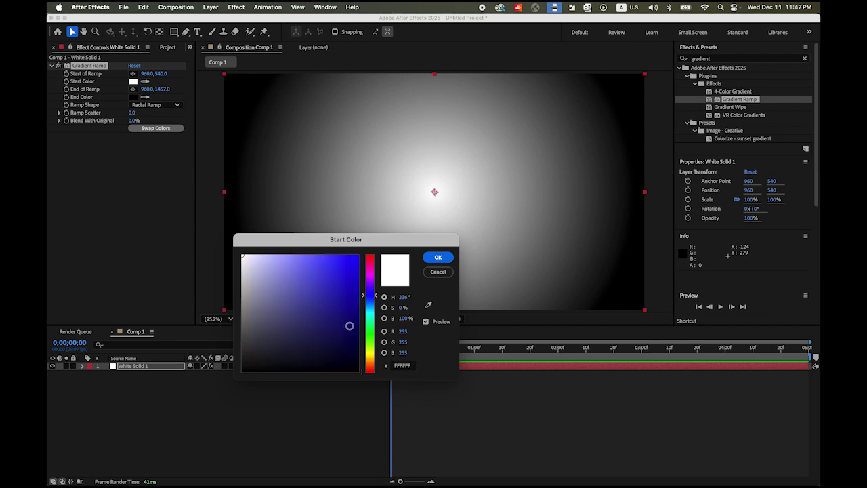
pyautogui.moveTo(351, 326); pyautogui.dragTo(358, 333)
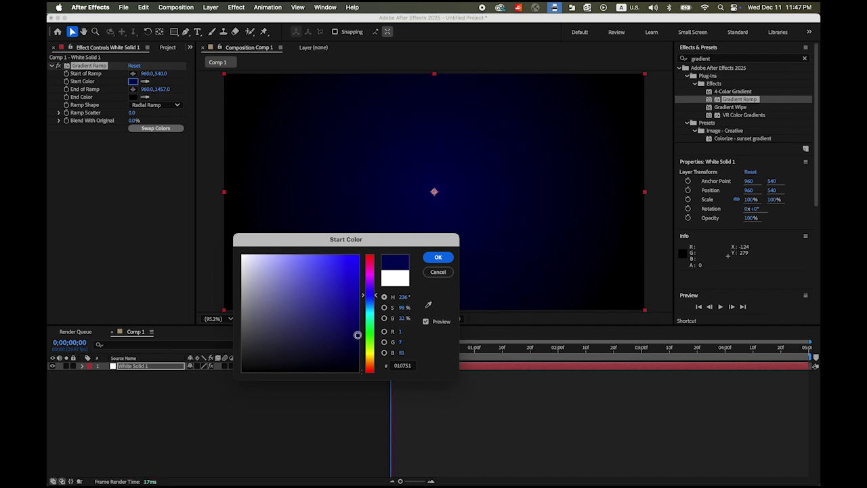
pyautogui.click(439, 257)
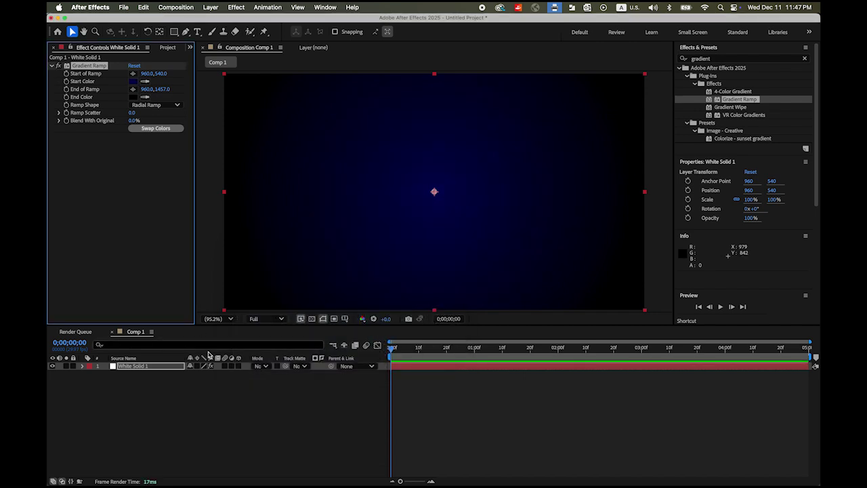
# - Add a new text layer reading STARWARS above the solid and finish text editing
pyautogui.click(267, 402)
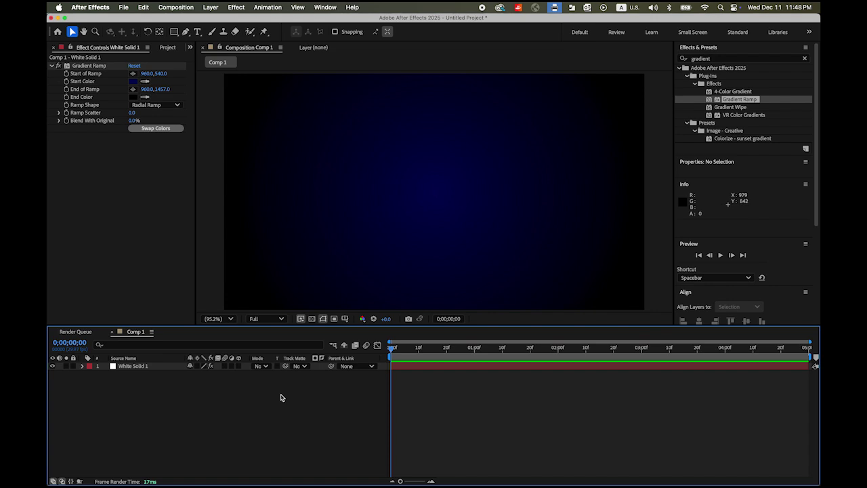
pyautogui.rightClick(281, 398)
pyautogui.moveTo(313, 369)
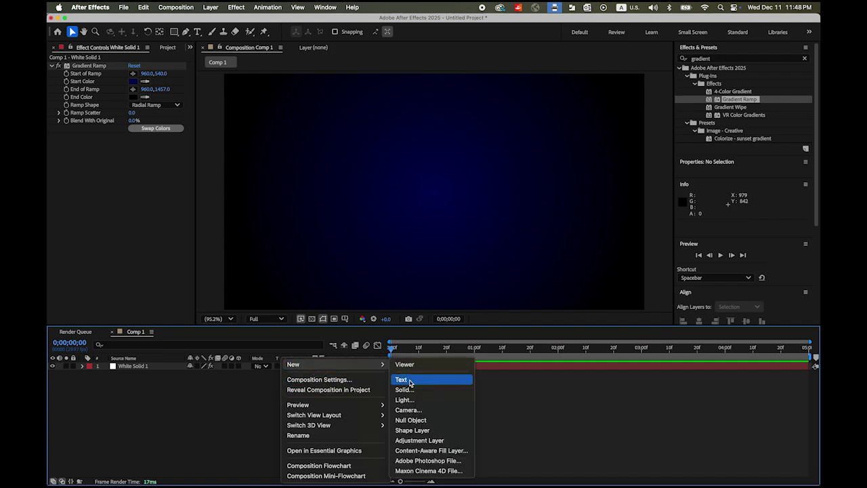
pyautogui.click(409, 384)
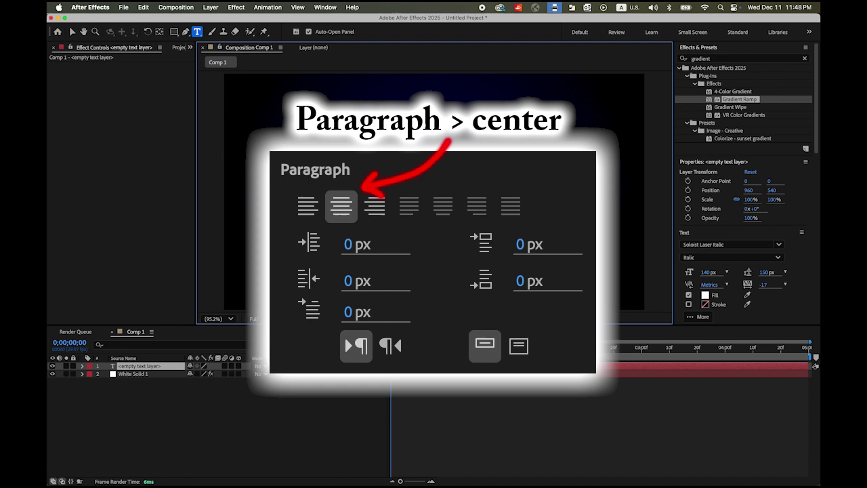
pyautogui.write('STARWARS')
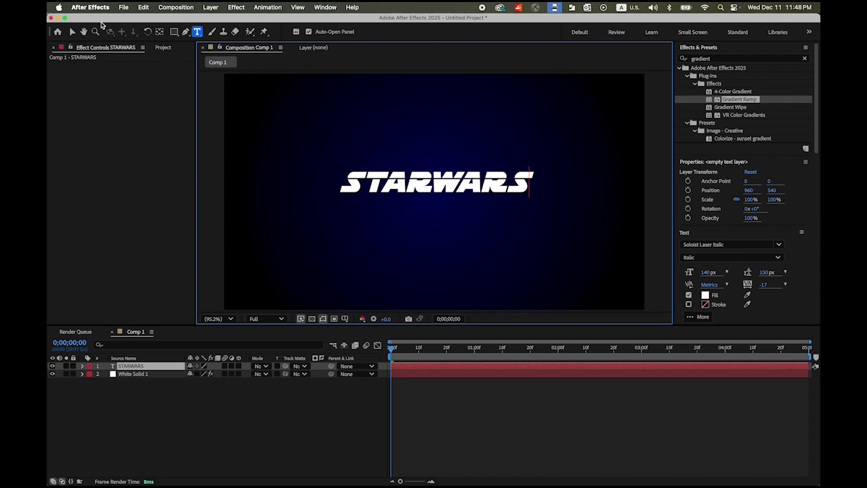
pyautogui.click(72, 31)
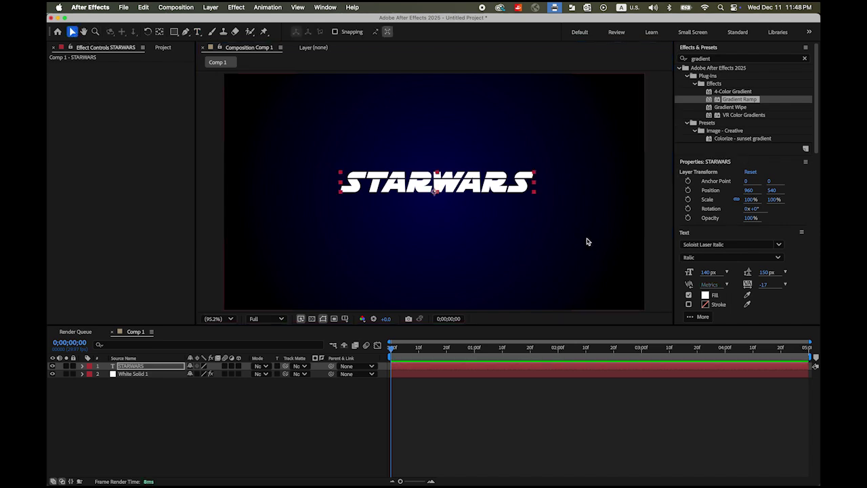
# - Set the STARWARS text's tracking to -12 and centre the layer horizontally and vertically in the composition
pyautogui.click(478, 192)
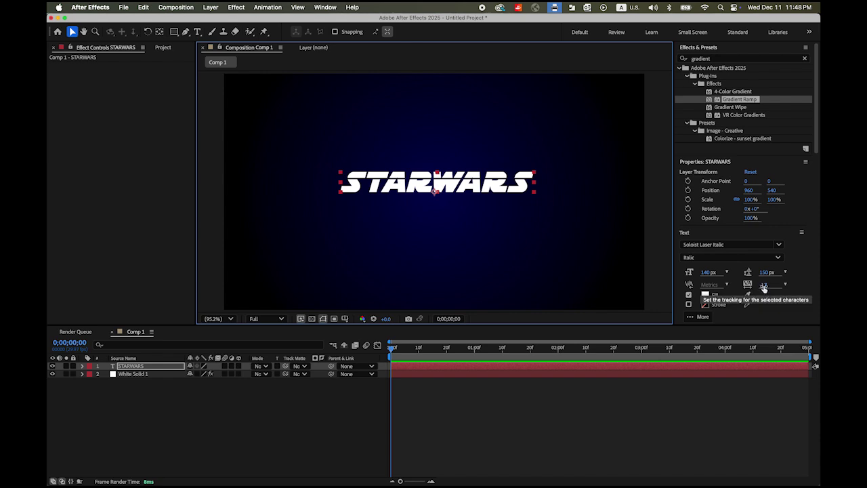
pyautogui.moveTo(764, 288)
pyautogui.mouseDown()
pyautogui.moveTo(794, 290)
pyautogui.moveTo(773, 291)
pyautogui.mouseUp()
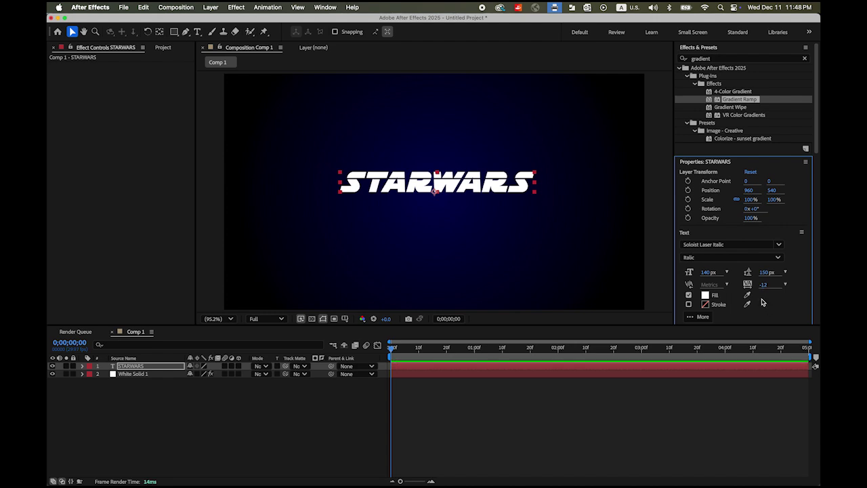
pyautogui.scroll(-10, 818, 133)
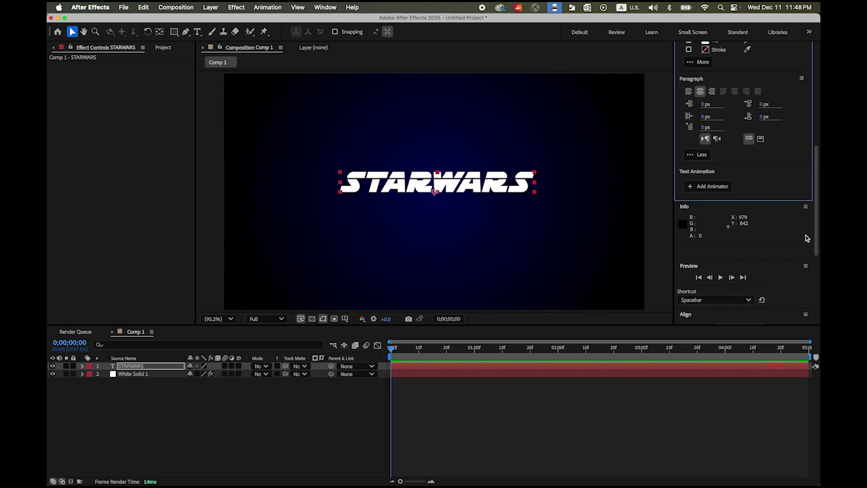
pyautogui.scroll(-2, 803, 275)
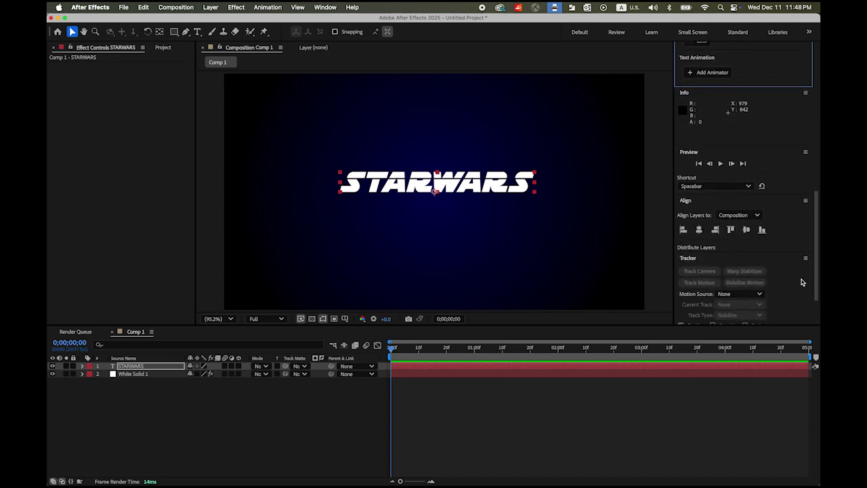
pyautogui.click(700, 232)
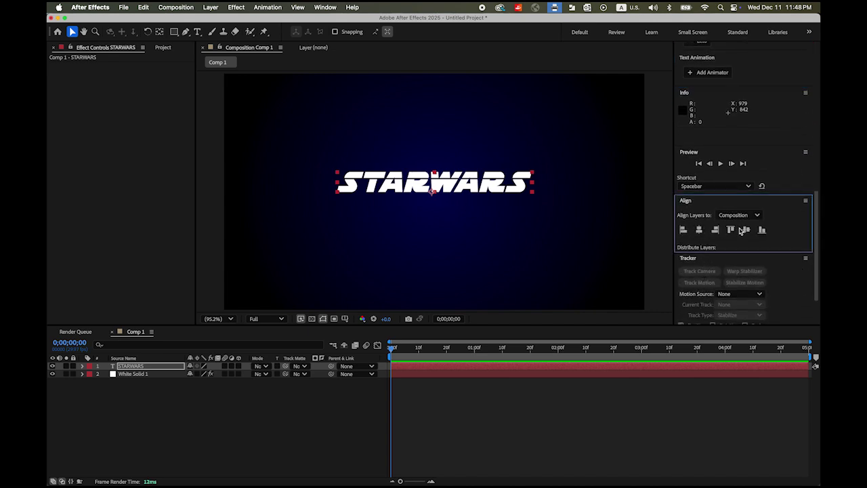
pyautogui.click(746, 230)
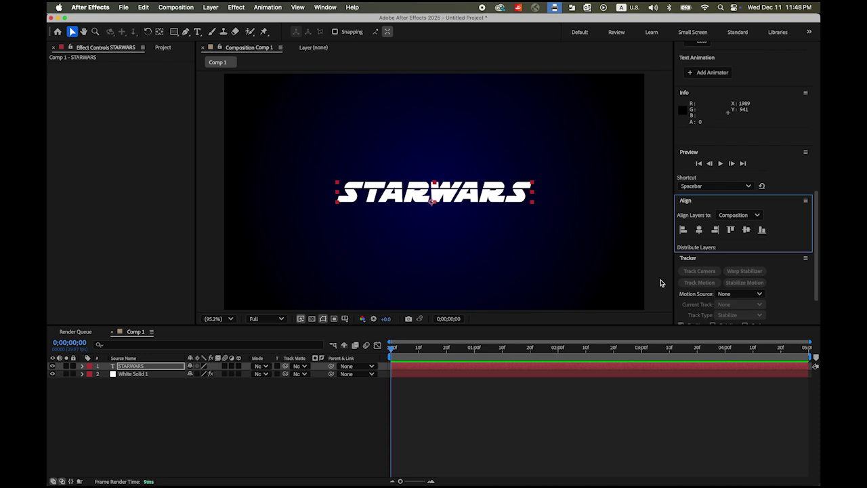
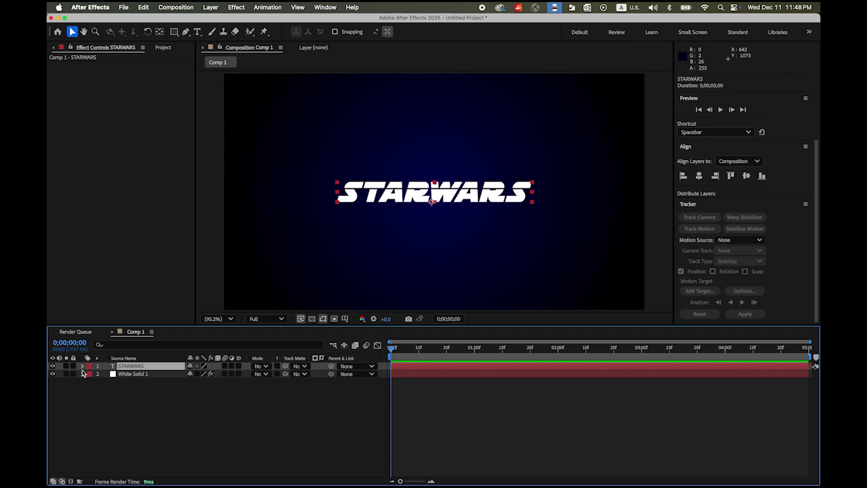
# - Add a Tracking animator to the STARWARS text and start keyframing its Tracking Type and Tracking Amount at 0;00;00;00
pyautogui.click(82, 366)
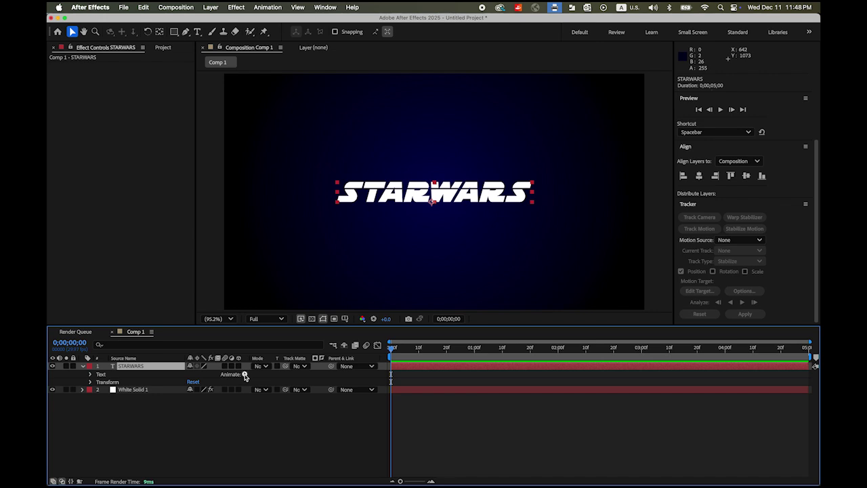
pyautogui.click(245, 374)
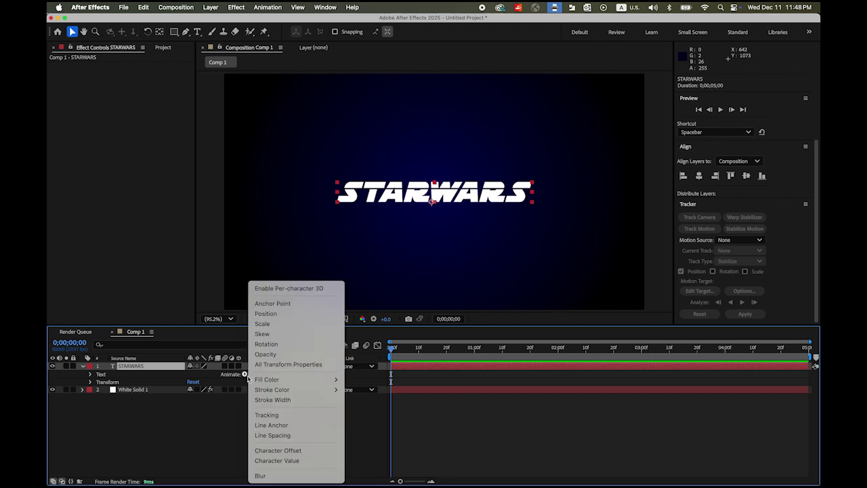
pyautogui.click(294, 415)
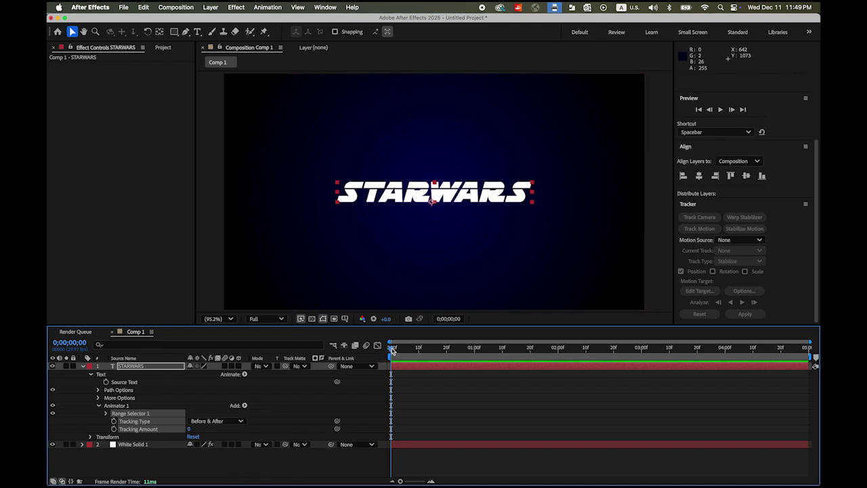
pyautogui.moveTo(392, 348)
pyautogui.mouseDown()
pyautogui.moveTo(428, 357)
pyautogui.moveTo(391, 359)
pyautogui.mouseUp()
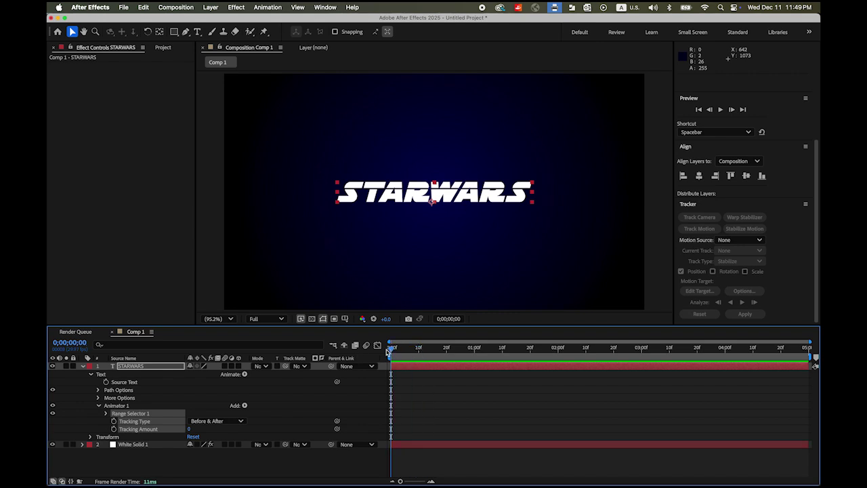
pyautogui.click(113, 429)
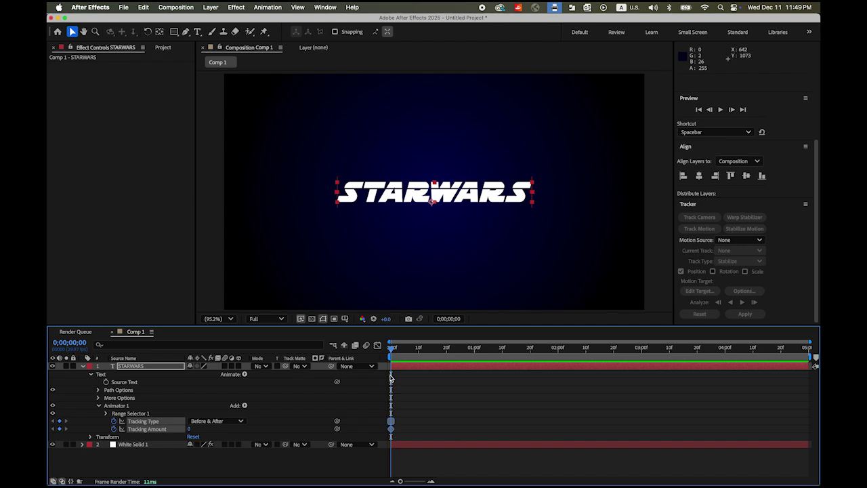
# - Keyframe the STARWARS layer's Tracking Amount at 30 at the 3-second mark
pyautogui.moveTo(391, 350); pyautogui.dragTo(642, 362)
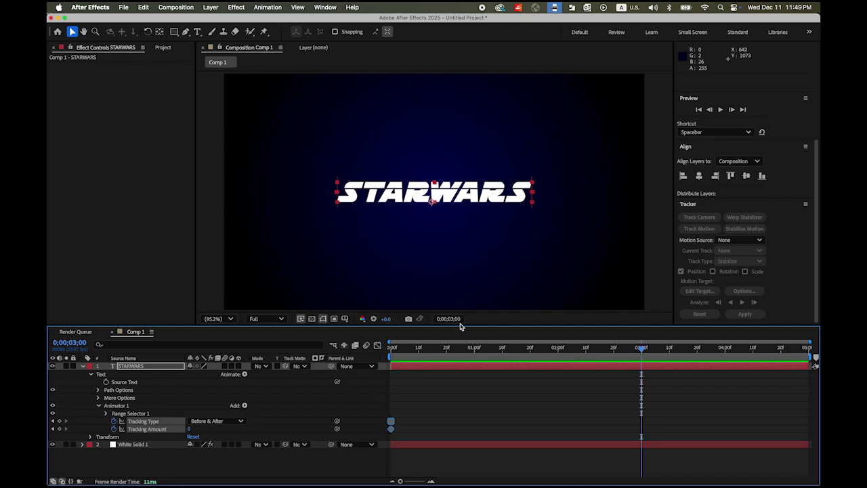
pyautogui.click(190, 430)
pyautogui.press('Return')
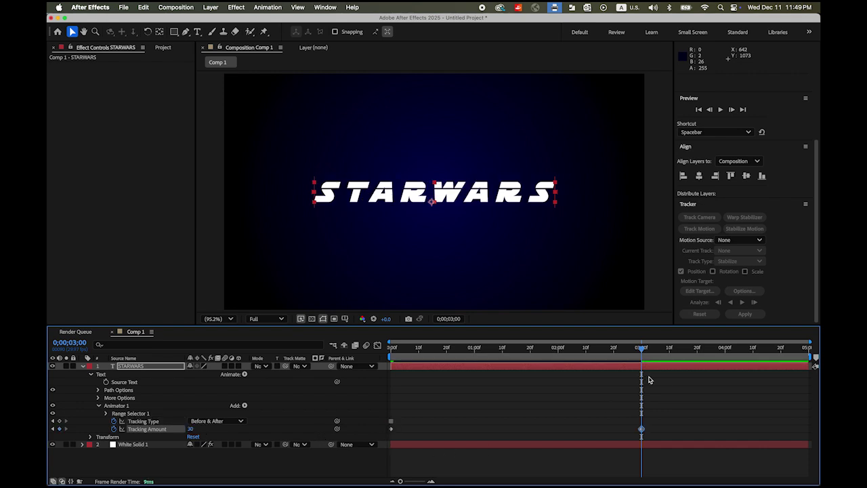
# - Preview the tracking animation from the start of the composition and scrub back through its end
pyautogui.moveTo(642, 347); pyautogui.dragTo(360, 373)
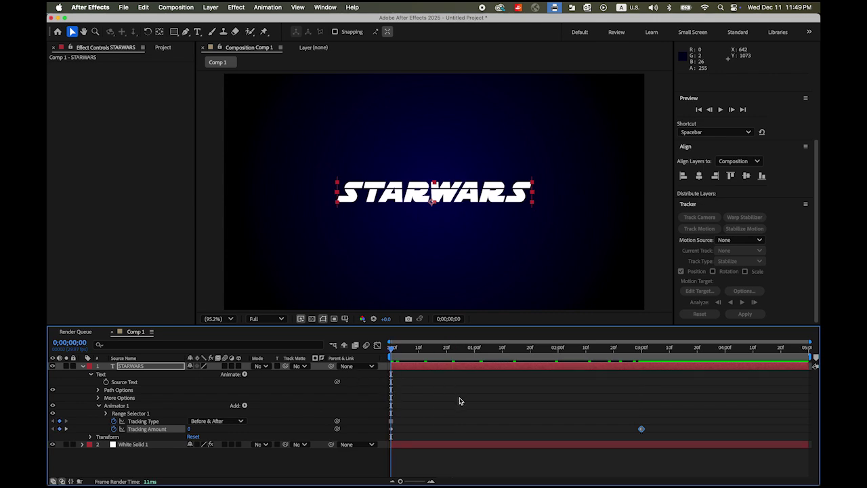
pyautogui.press('space')
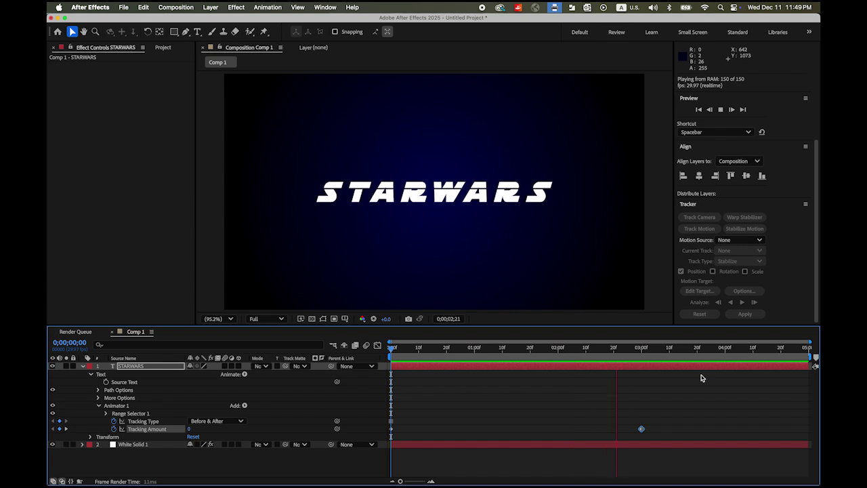
pyautogui.press('space')
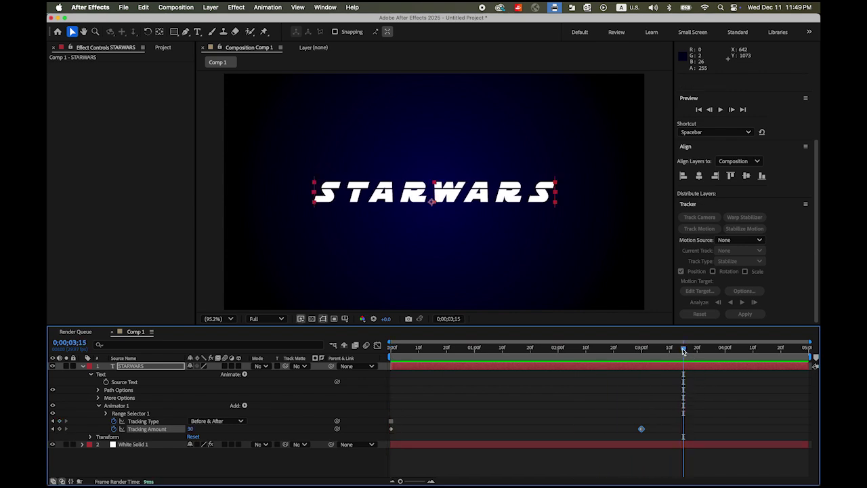
pyautogui.moveTo(683, 351); pyautogui.dragTo(622, 366)
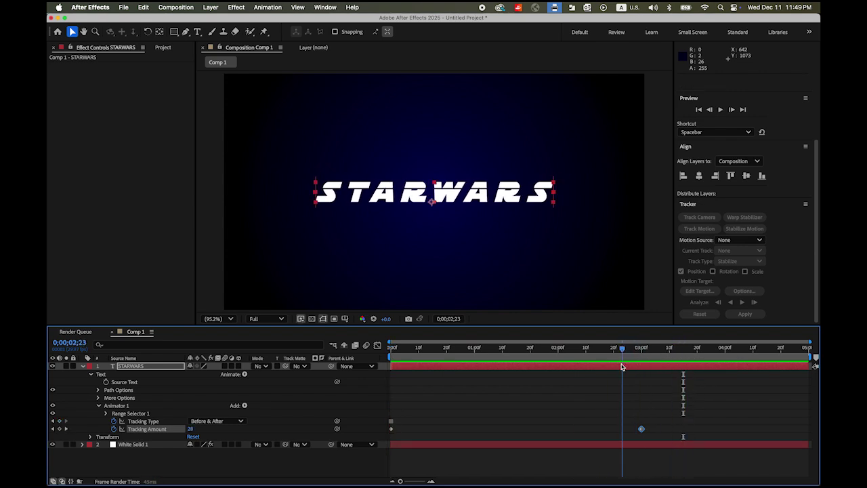
# - Apply Easy Ease In to the Tracking Amount keyframe at 3 seconds
pyautogui.click(670, 423)
pyautogui.click(641, 429)
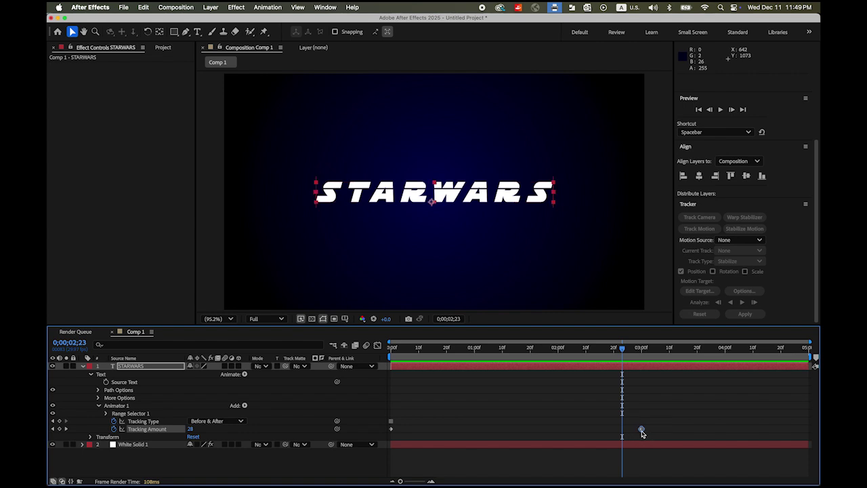
pyautogui.moveTo(643, 433)
pyautogui.rightClick(643, 433)
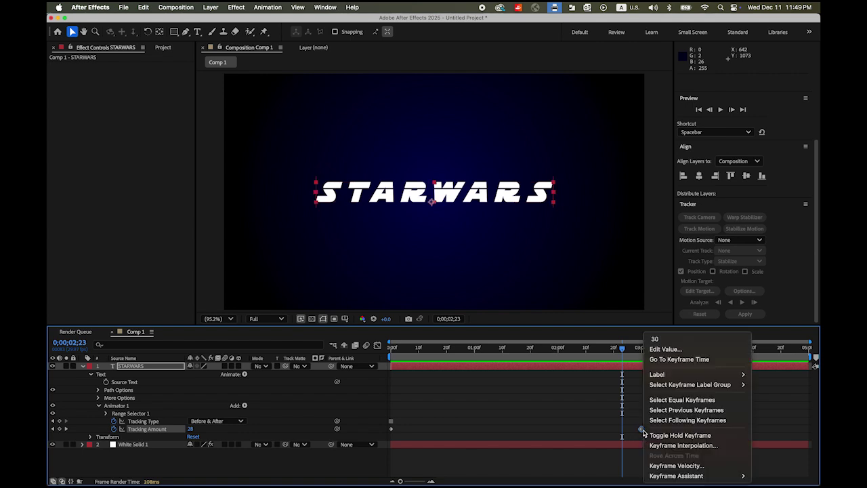
pyautogui.moveTo(678, 476)
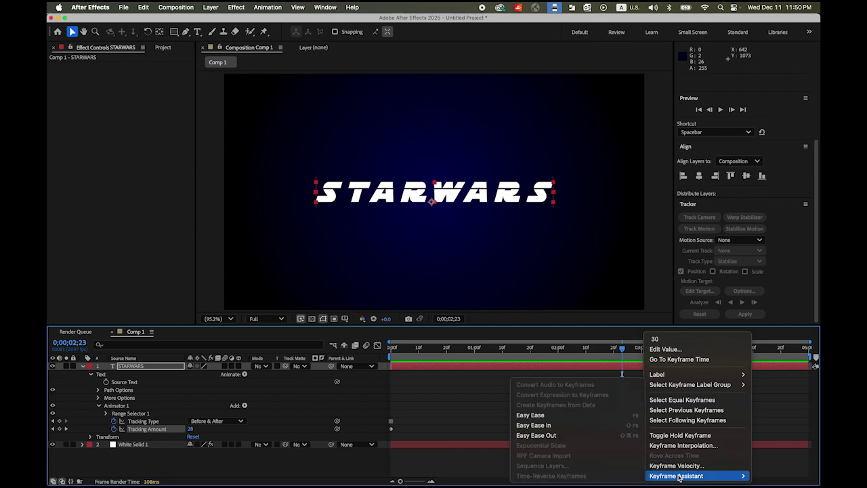
pyautogui.click(549, 425)
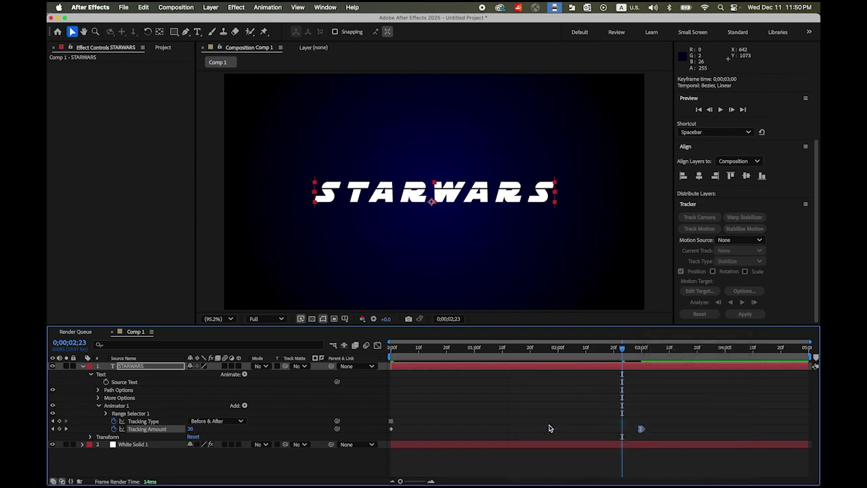
# - Lengthen the last Tracking Amount keyframe's incoming handle in the value graph to just before 1 second, then leave the Graph Editor
pyautogui.click(377, 346)
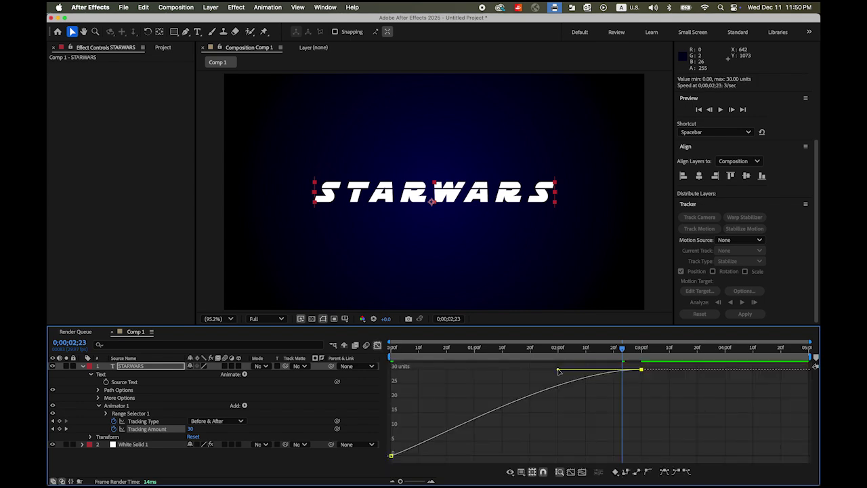
pyautogui.moveTo(558, 372); pyautogui.dragTo(468, 373)
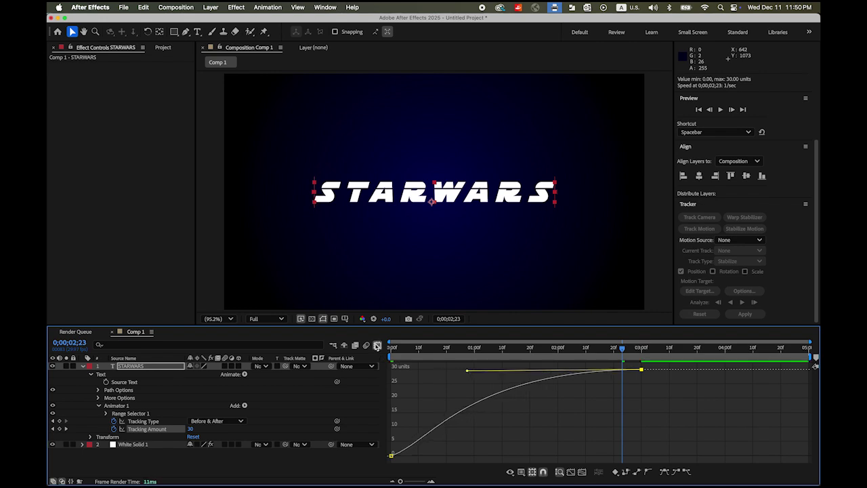
pyautogui.click(377, 346)
# - Play back the composition to check the eased tracking animation of the title
pyautogui.moveTo(624, 349); pyautogui.dragTo(808, 349)
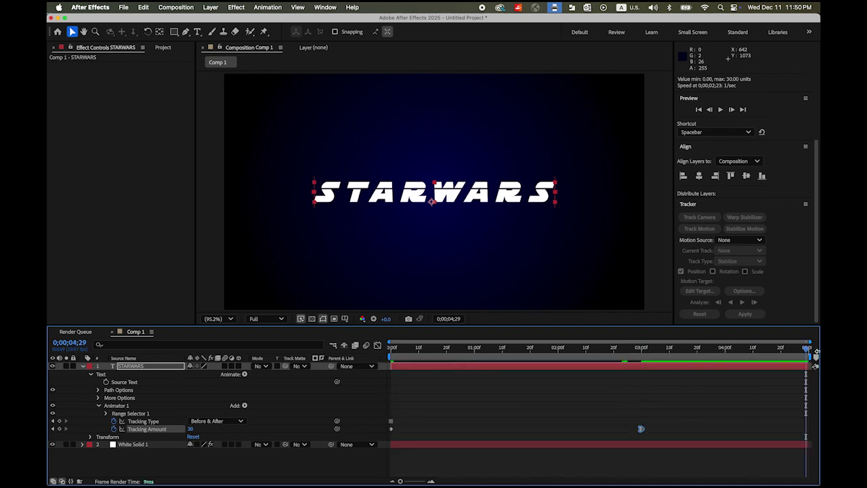
pyautogui.press('space')
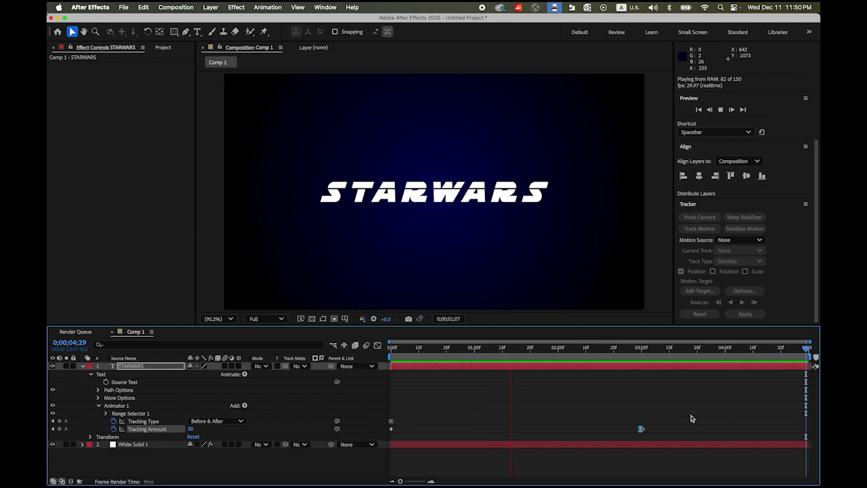
pyautogui.click(750, 390)
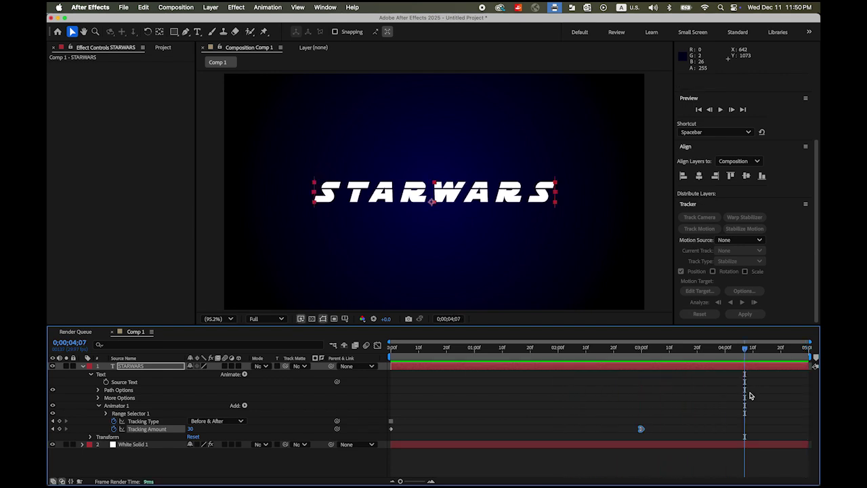
# - Collapse the STARWARS layer's properties and duplicate the layer with the current time at 0;00;00;00
pyautogui.click(82, 365)
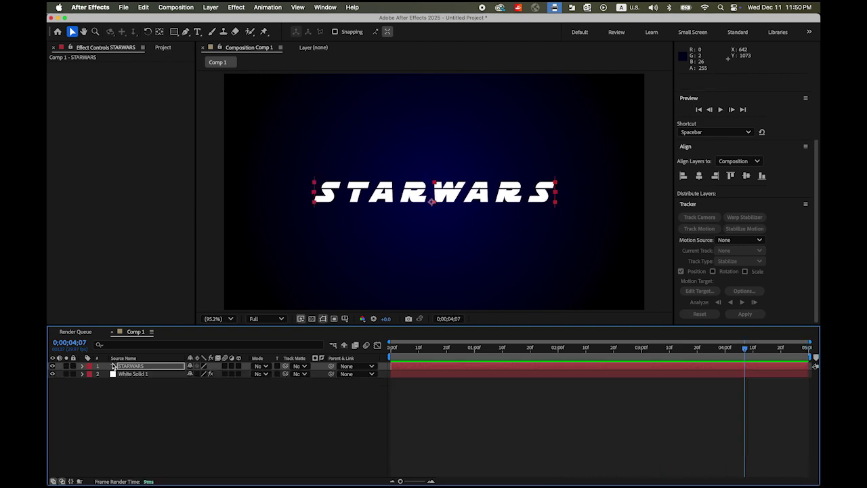
pyautogui.moveTo(748, 352); pyautogui.dragTo(327, 358)
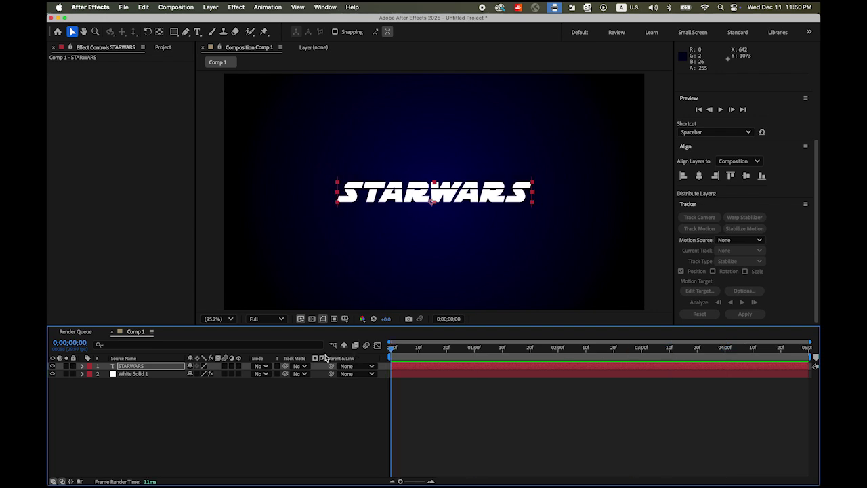
pyautogui.moveTo(393, 353); pyautogui.dragTo(375, 357)
pyautogui.click(150, 369)
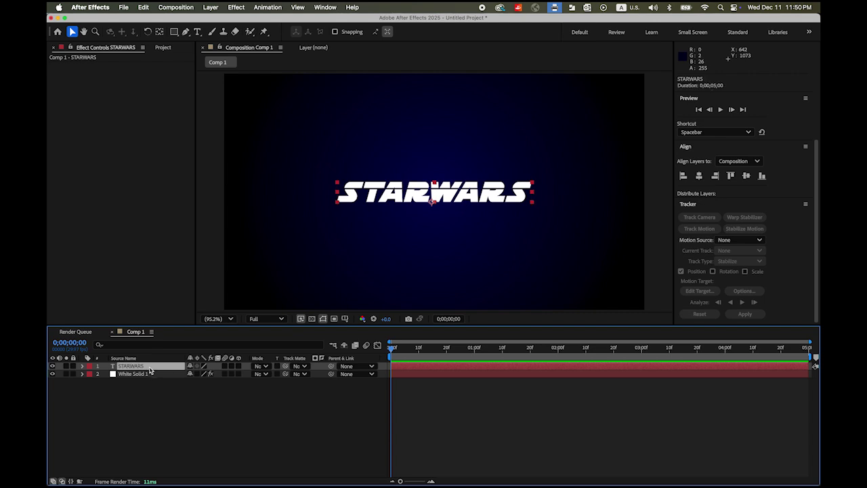
pyautogui.press('super+d')
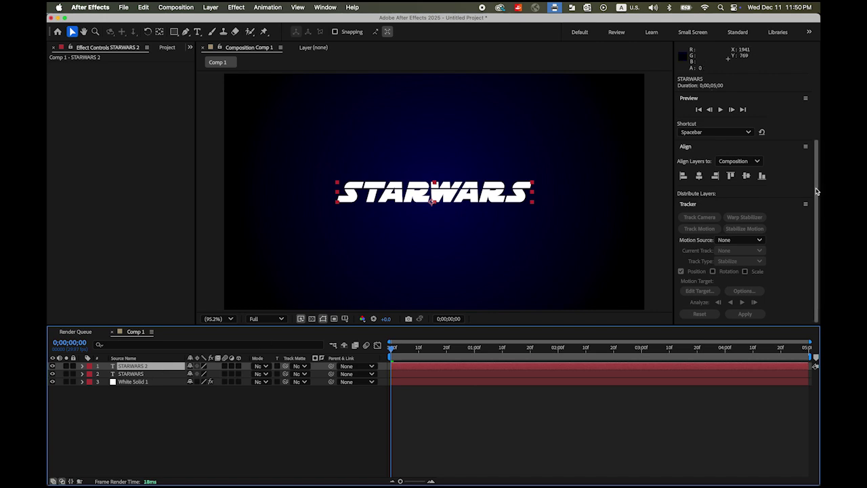
# - Find the CC Light Burst 2.5 effect and apply it to the duplicated STARWARS 2 layer
pyautogui.moveTo(818, 187); pyautogui.dragTo(819, 91)
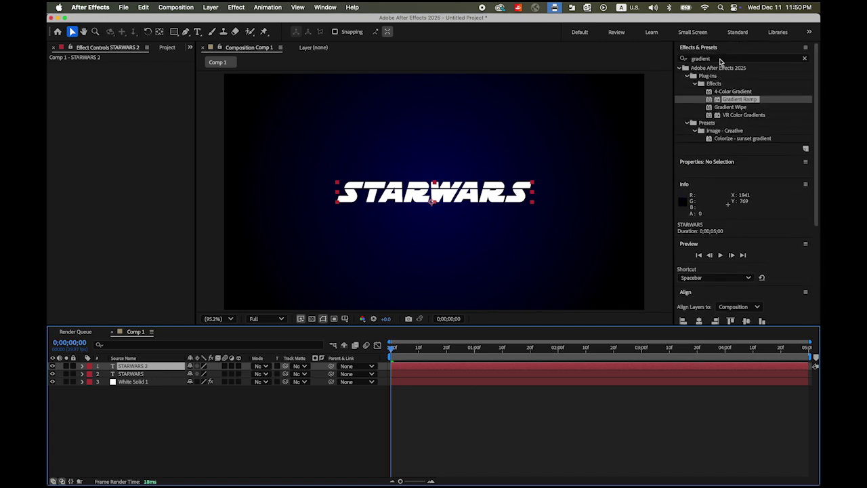
pyautogui.click(725, 59)
pyautogui.click(804, 59)
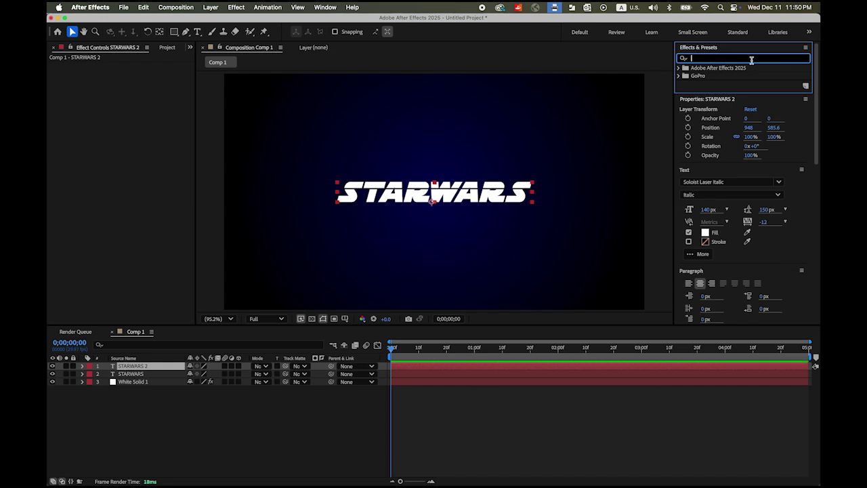
pyautogui.write('cc li')
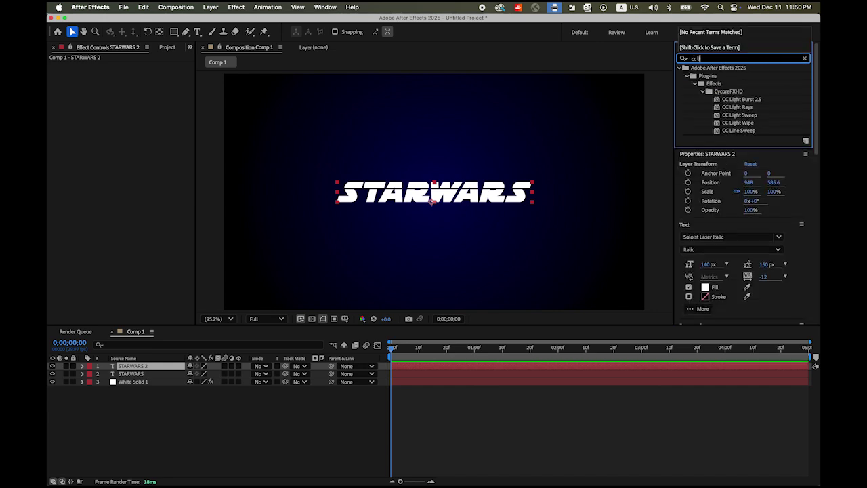
pyautogui.write('ght burst')
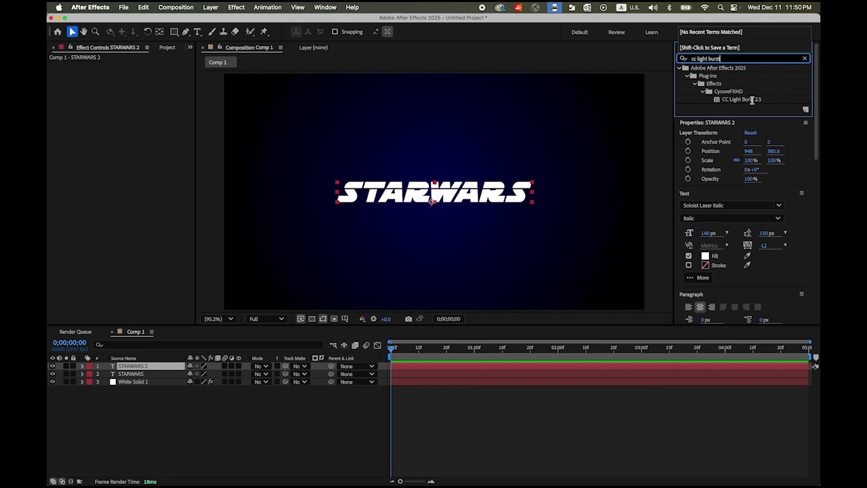
pyautogui.click(752, 99)
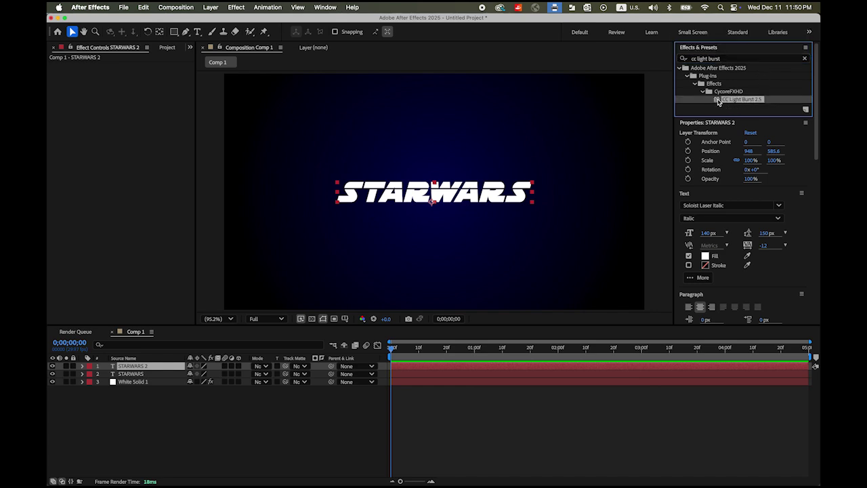
pyautogui.moveTo(719, 102); pyautogui.dragTo(136, 367)
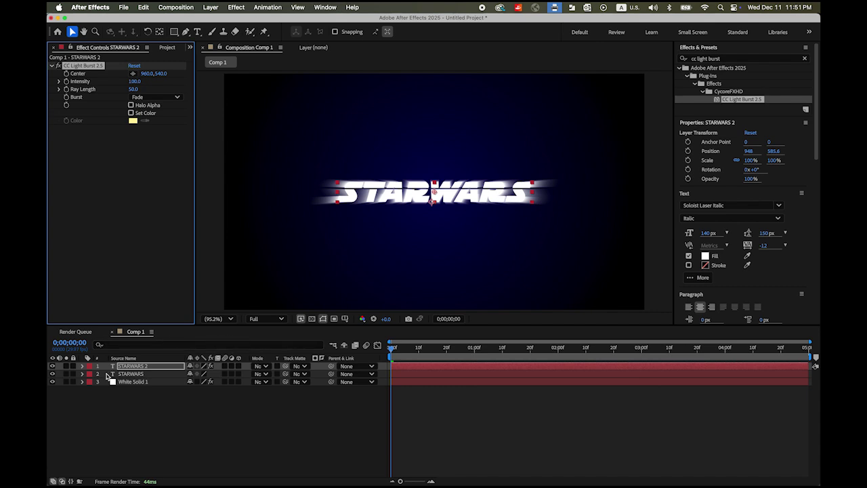
# - Toggle the original STARWARS layer off and on to compare the light burst with and without it
pyautogui.click(52, 374)
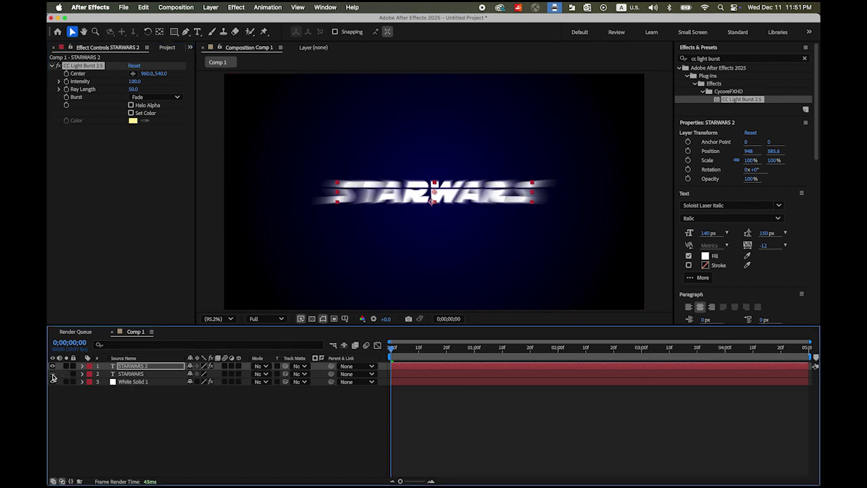
pyautogui.click(52, 374)
pyautogui.click(52, 374)
pyautogui.click(53, 373)
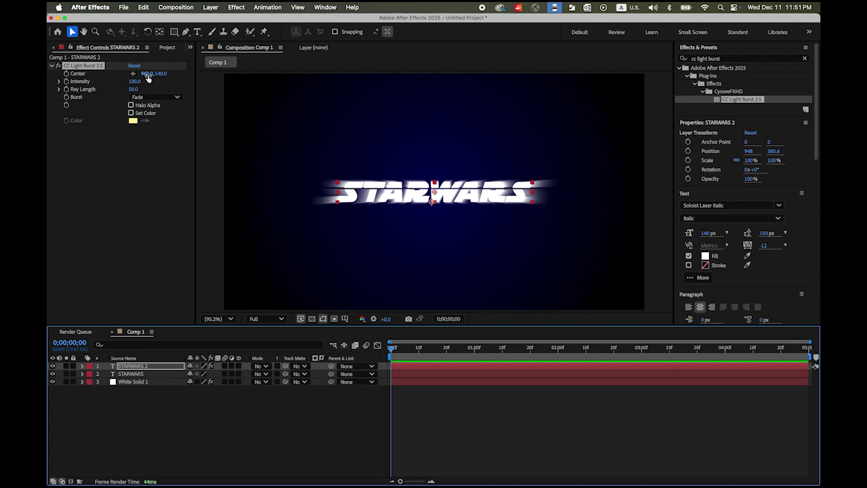
# - Move the CC Light Burst center to 541, 540 at the left end of the STARWARS text
pyautogui.click(145, 76)
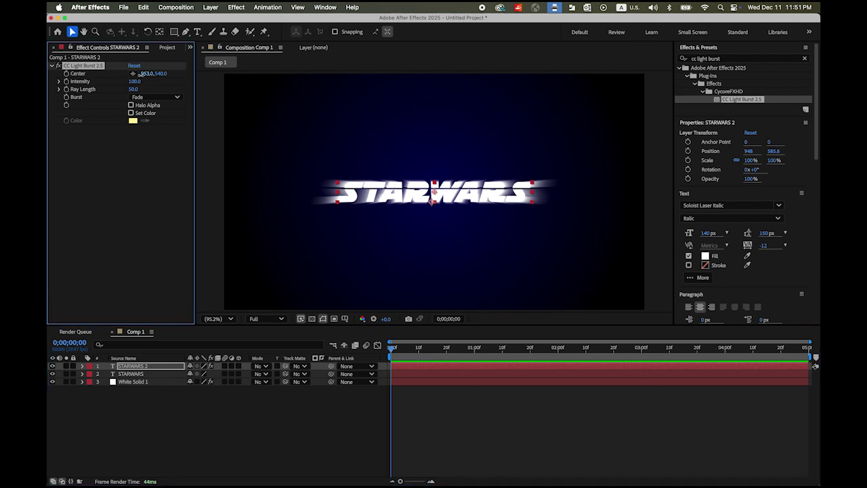
pyautogui.moveTo(139, 73); pyautogui.dragTo(48, 76)
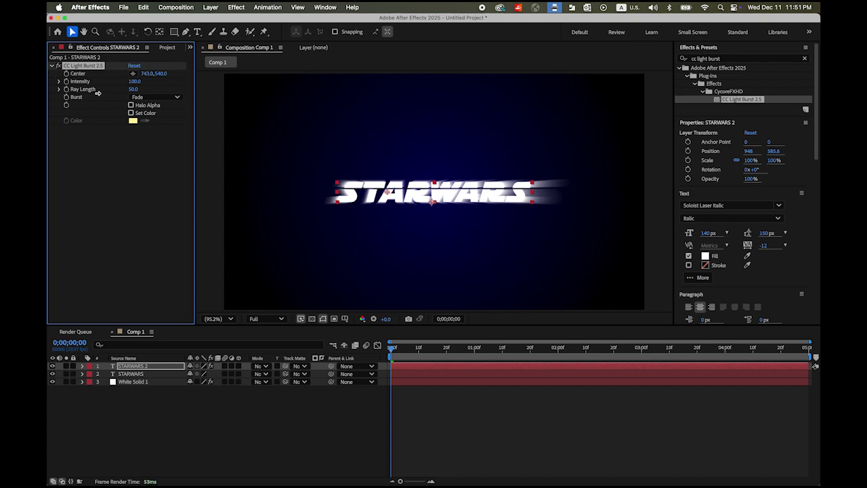
pyautogui.moveTo(145, 74); pyautogui.dragTo(75, 89)
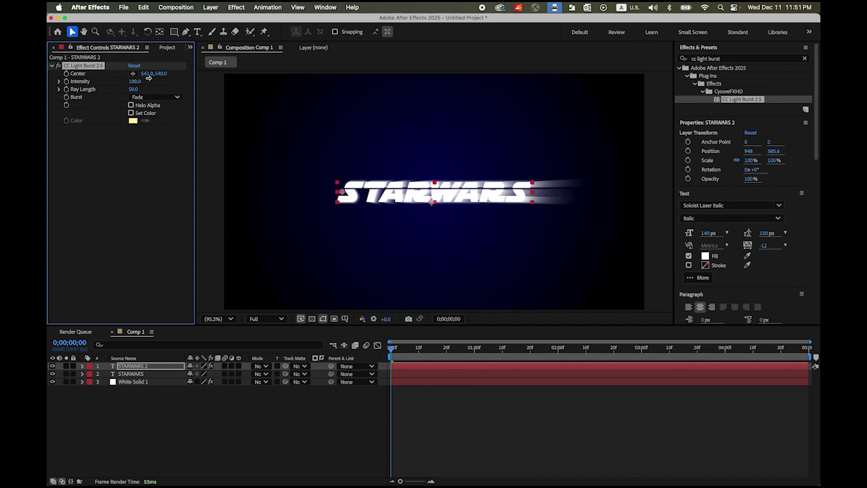
# - Move the CC Light Burst center to 271, 540, keyframe it at 0;00;00;00, and reveal the STARWARS 2 layer's keyframed properties
pyautogui.moveTo(147, 74); pyautogui.dragTo(71, 75)
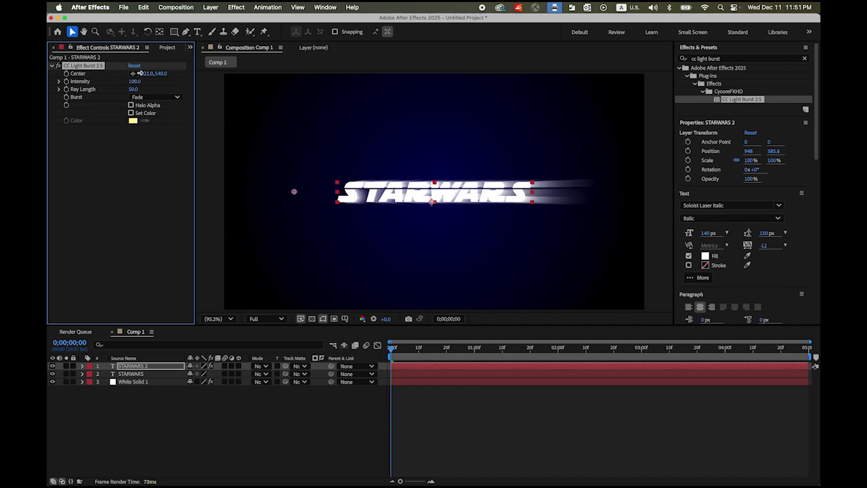
pyautogui.moveTo(147, 73); pyautogui.dragTo(124, 74)
pyautogui.click(158, 367)
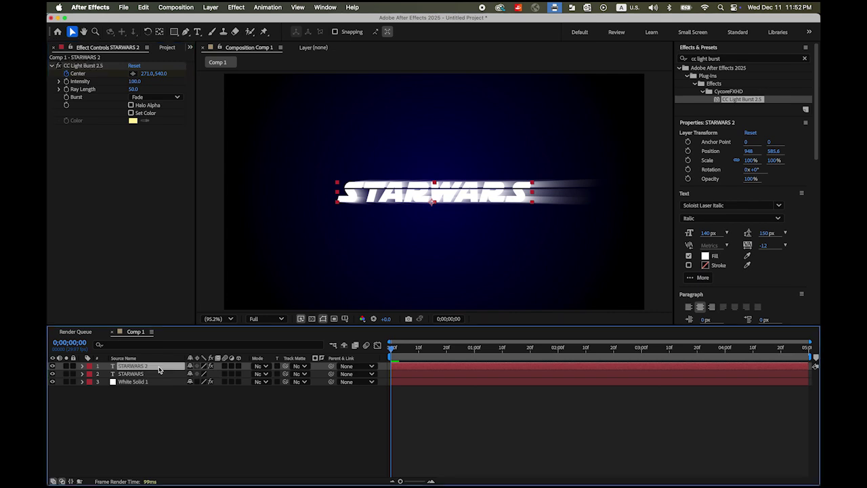
pyautogui.press('u')
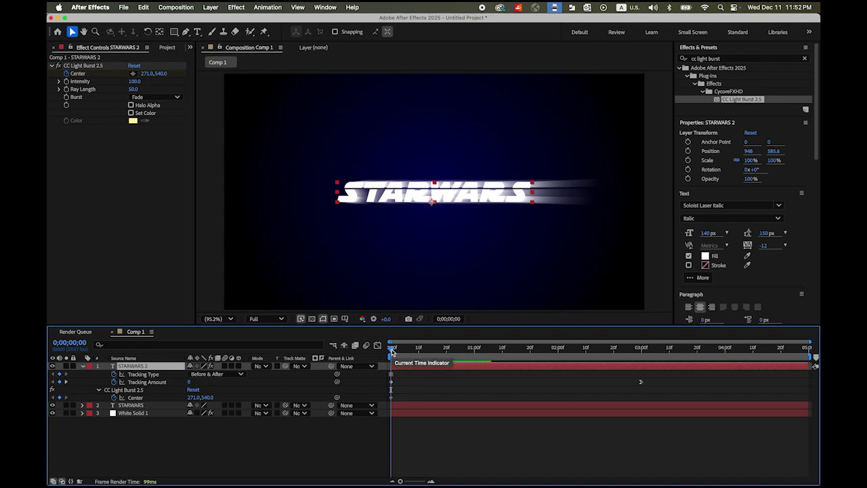
# - Set the CC Light Burst center to 1708, 540 at 0;00;03;00, past the end of the text
pyautogui.moveTo(392, 350); pyautogui.dragTo(642, 376)
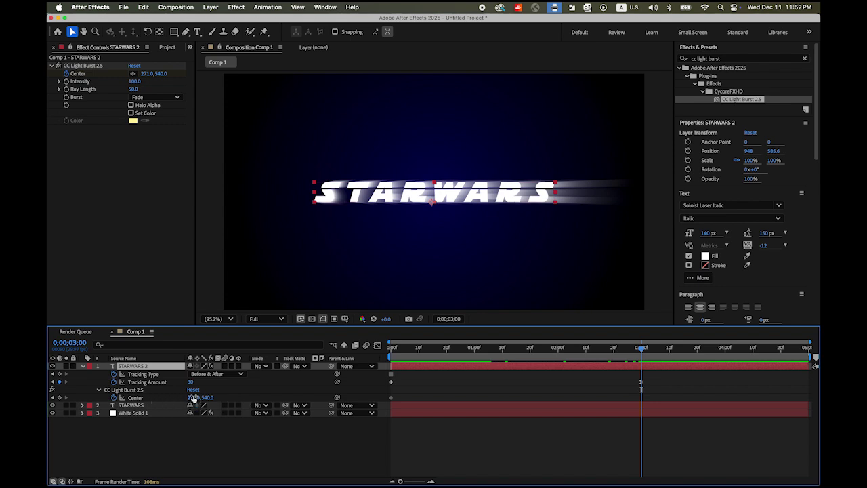
pyautogui.moveTo(195, 400); pyautogui.dragTo(296, 407)
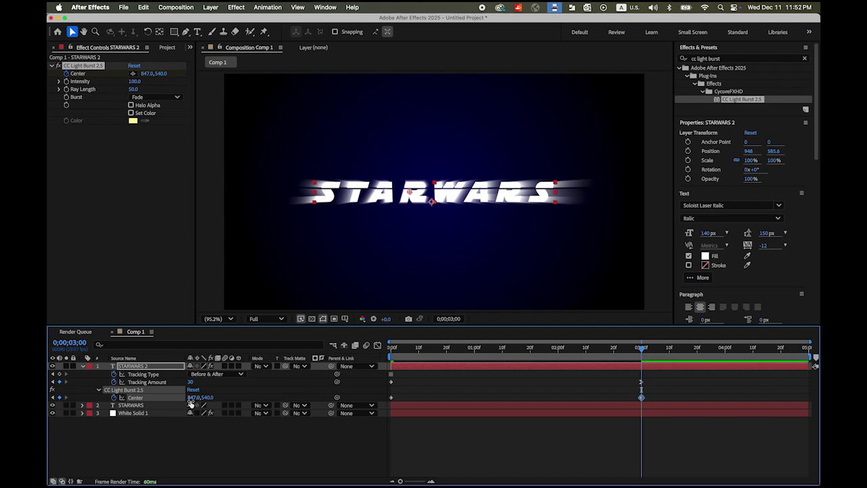
pyautogui.moveTo(192, 399); pyautogui.dragTo(195, 399)
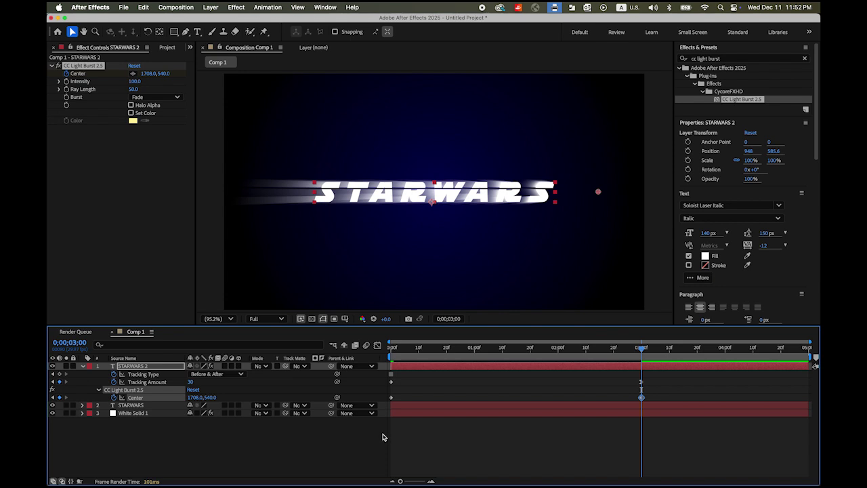
# - Preview the light burst sweep from the start and return the current time to 0;00;00;00
pyautogui.moveTo(643, 353); pyautogui.dragTo(390, 351)
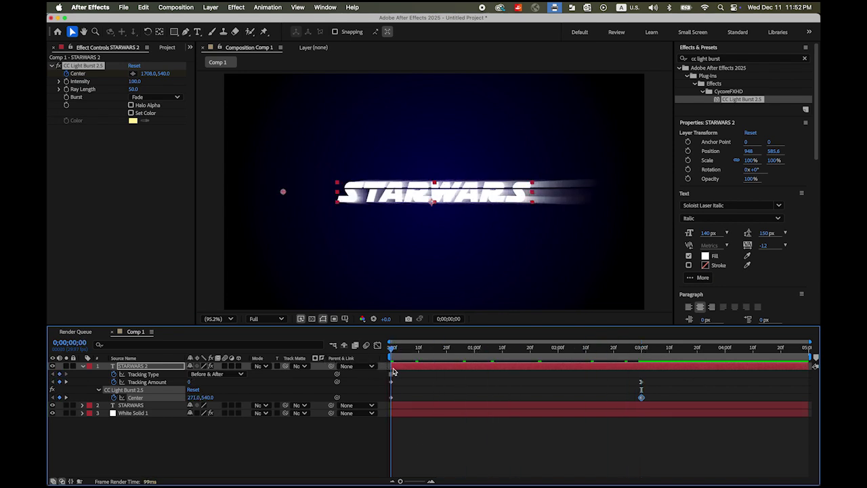
pyautogui.press('space')
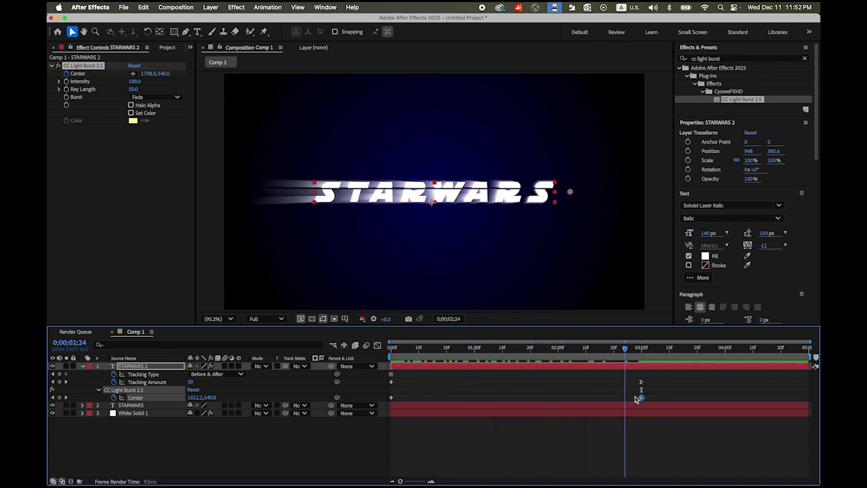
pyautogui.press('space')
pyautogui.moveTo(640, 401); pyautogui.dragTo(366, 396)
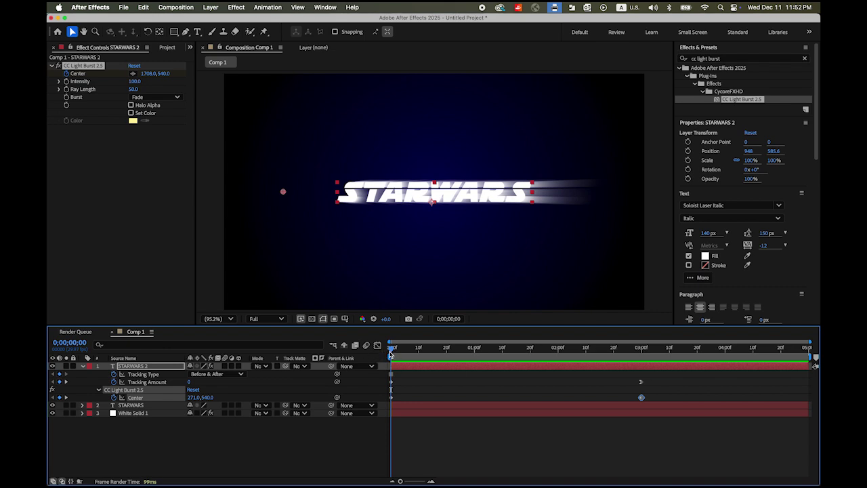
# - Set the light burst's Ray Length to 0 with a keyframe at 0;00;00;00 and reveal it among the STARWARS 2 layer's keyframed properties
pyautogui.click(135, 89)
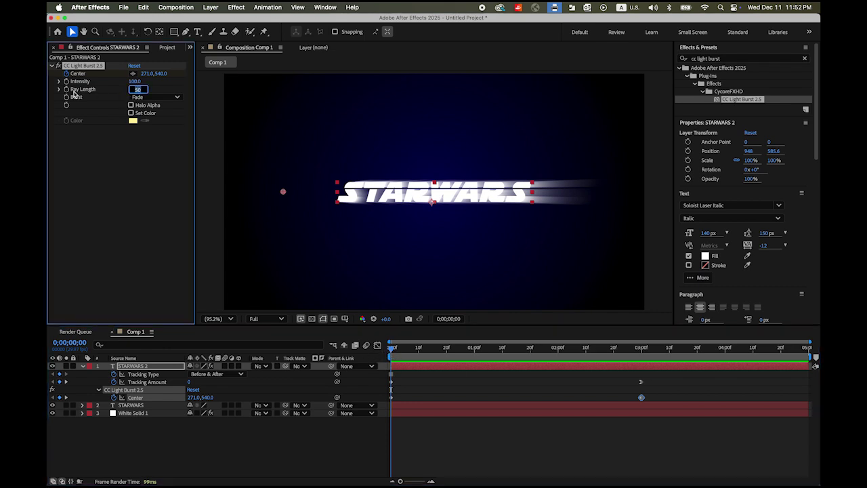
pyautogui.write('0')
pyautogui.press('Return')
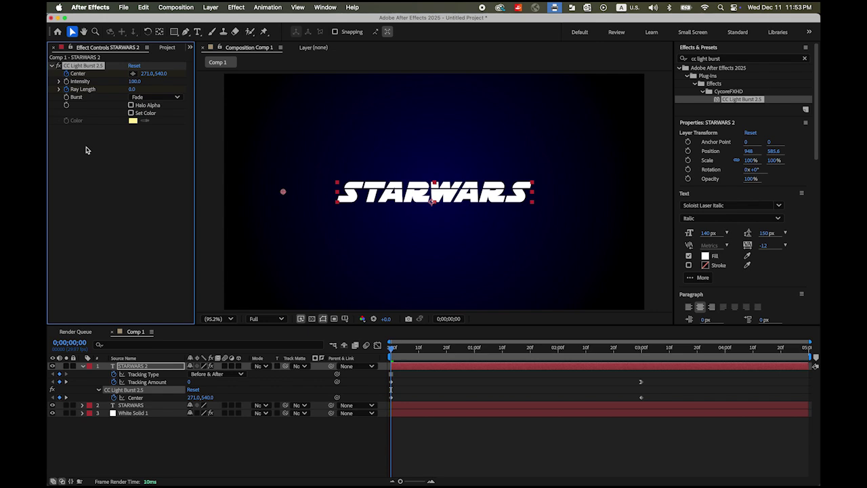
pyautogui.click(131, 366)
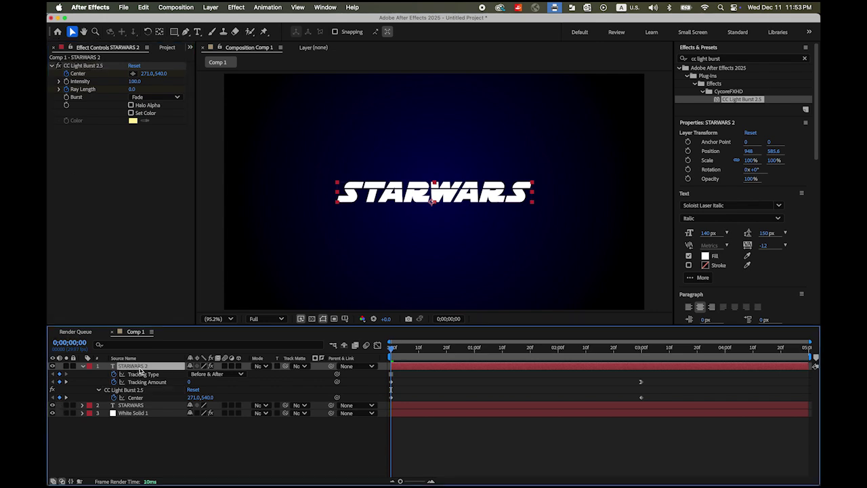
pyautogui.click(82, 366)
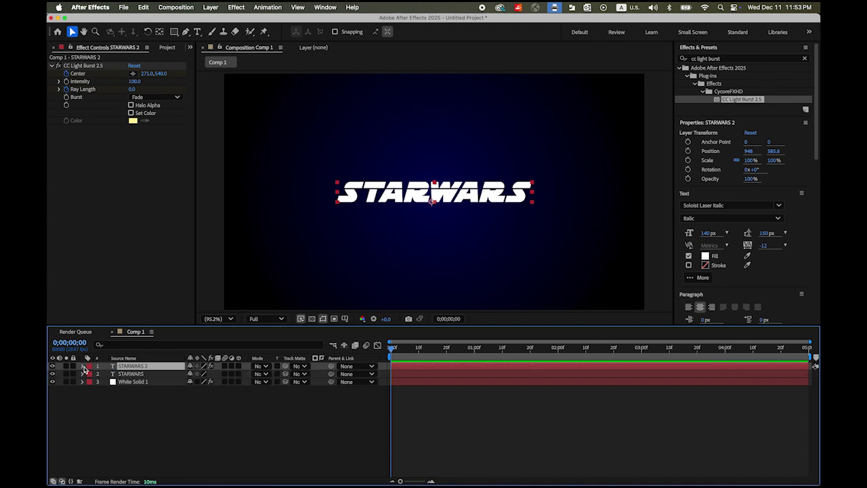
pyautogui.click(83, 366)
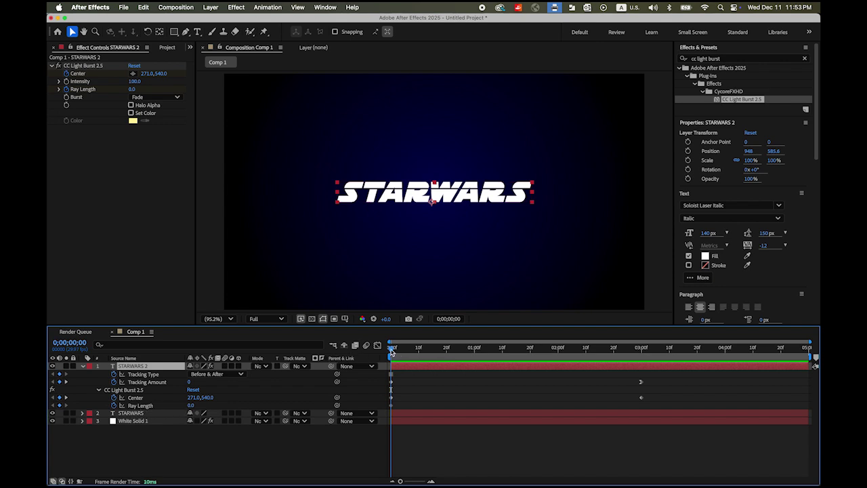
# - Set the Ray Length to 200 at 0;00;00;20
pyautogui.moveTo(391, 350); pyautogui.dragTo(447, 359)
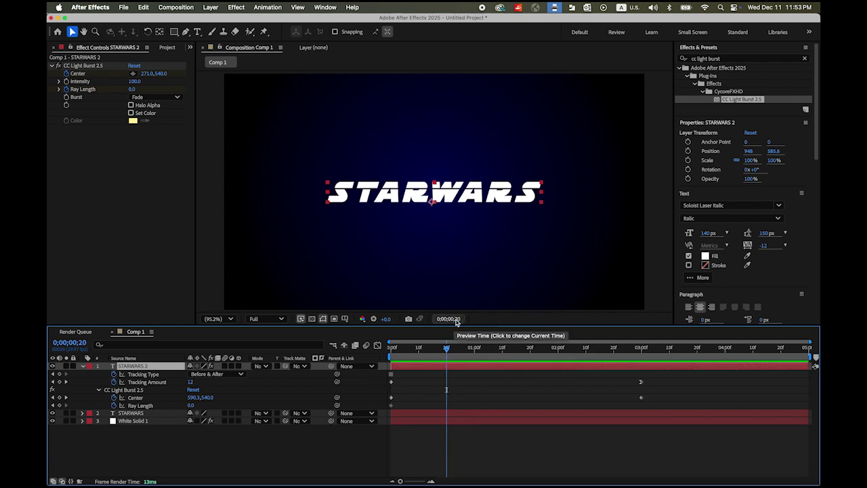
pyautogui.click(191, 405)
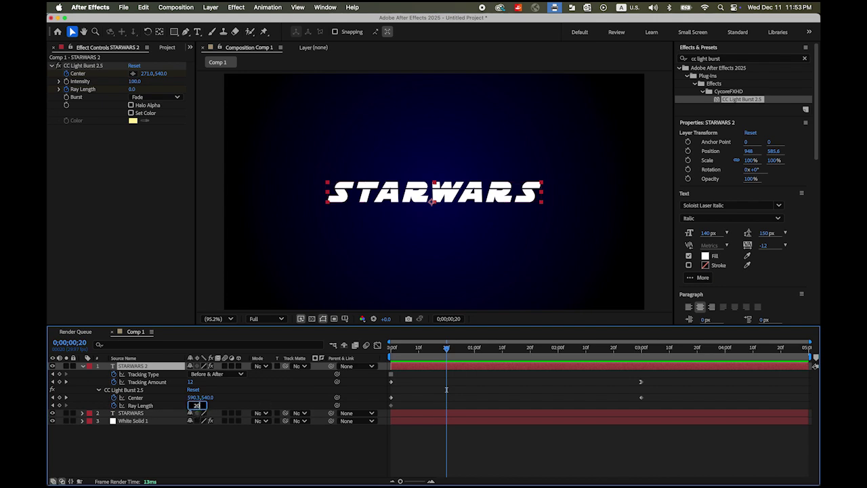
pyautogui.write('200')
pyautogui.press('Return')
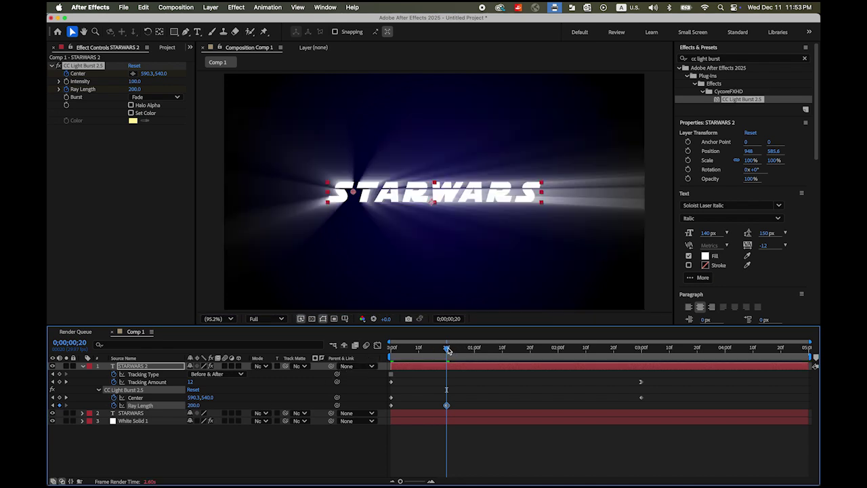
# - Preview the growing light rays from the start of the composition
pyautogui.moveTo(447, 347)
pyautogui.mouseDown()
pyautogui.moveTo(402, 358)
pyautogui.moveTo(666, 366)
pyautogui.moveTo(374, 375)
pyautogui.moveTo(648, 387)
pyautogui.moveTo(325, 382)
pyautogui.mouseUp()
pyautogui.press('space')
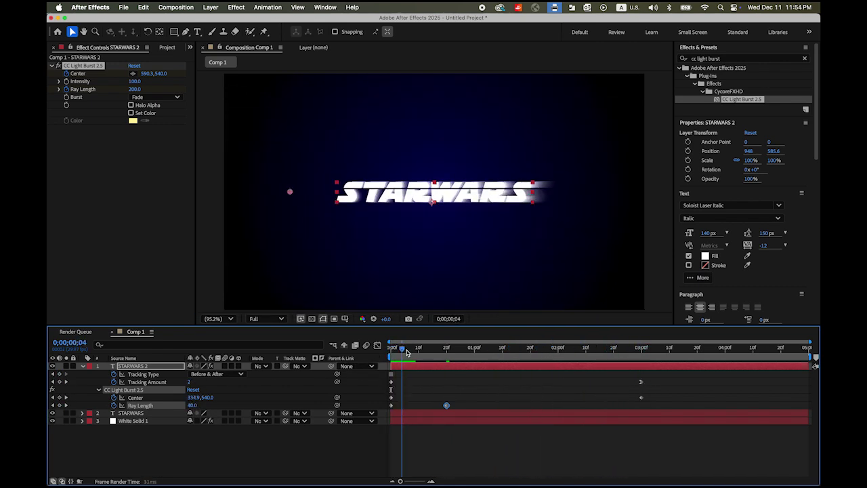
pyautogui.press('space')
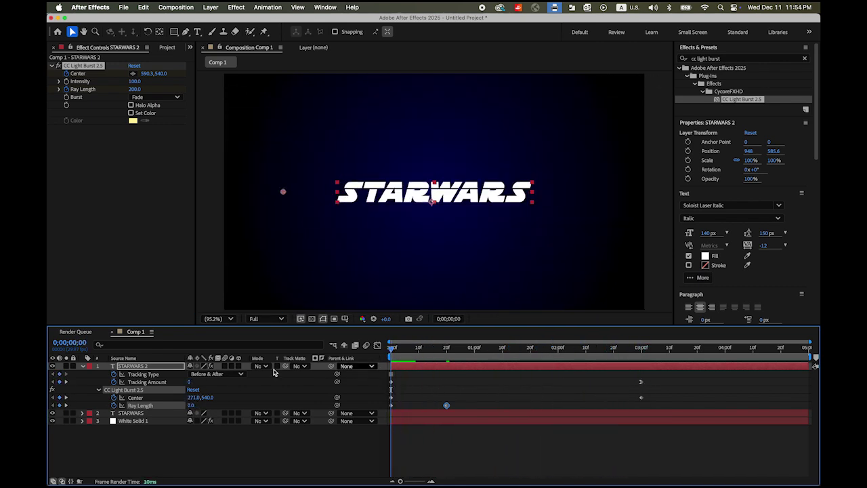
# - Keyframe the STARWARS 2 layer's opacity from 0% at 0;00;00;00 to 100% at 0;00;00;20
pyautogui.click(84, 366)
pyautogui.click(131, 369)
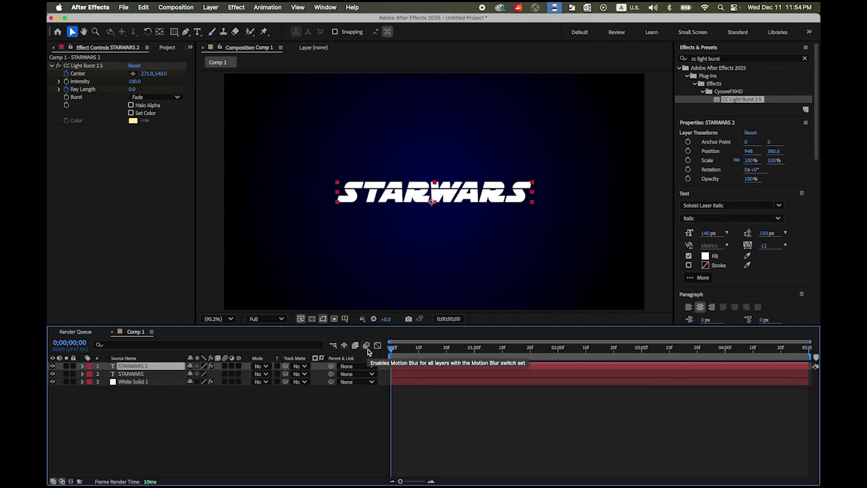
pyautogui.press('t')
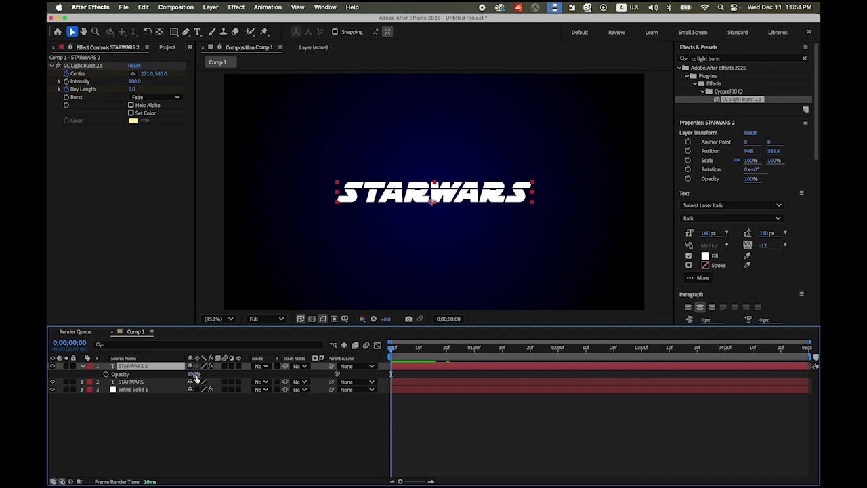
pyautogui.moveTo(195, 378); pyautogui.dragTo(103, 379)
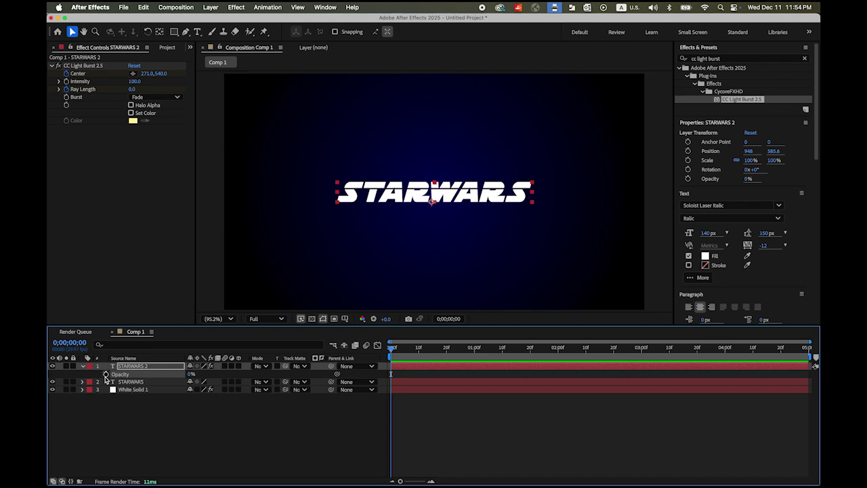
pyautogui.click(106, 374)
pyautogui.moveTo(391, 350); pyautogui.dragTo(446, 359)
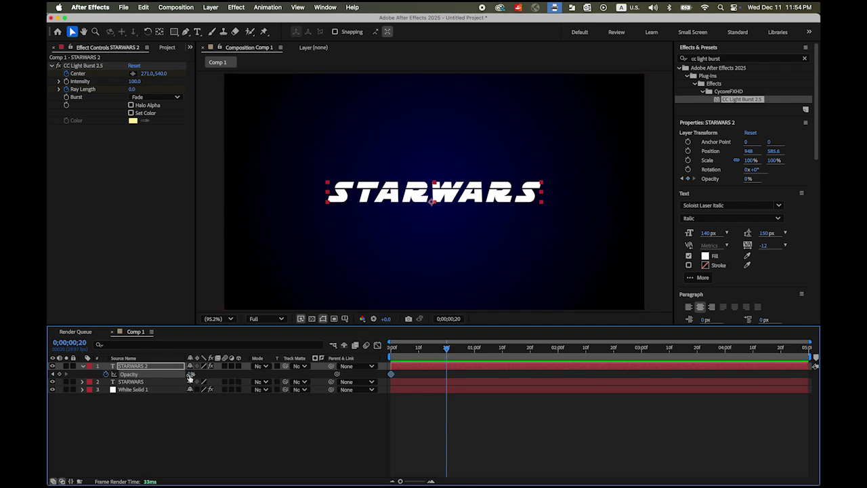
pyautogui.moveTo(189, 377); pyautogui.dragTo(312, 377)
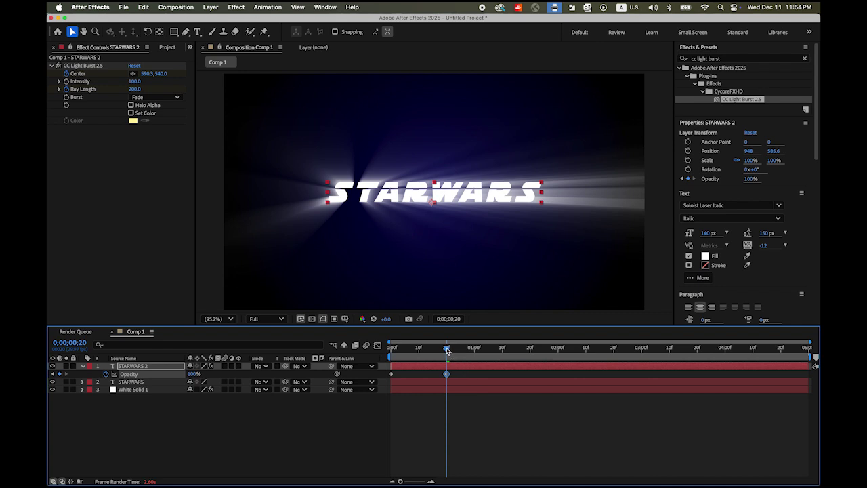
# - Add a 100% opacity keyframe at 0;00;02;10 and fade the STARWARS 2 layer to 0% at 0;00;03;00
pyautogui.moveTo(446, 349); pyautogui.dragTo(588, 385)
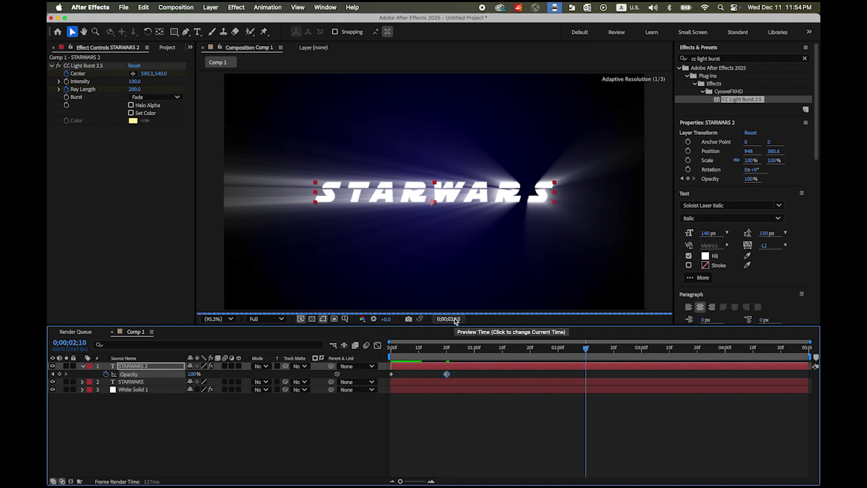
pyautogui.click(60, 375)
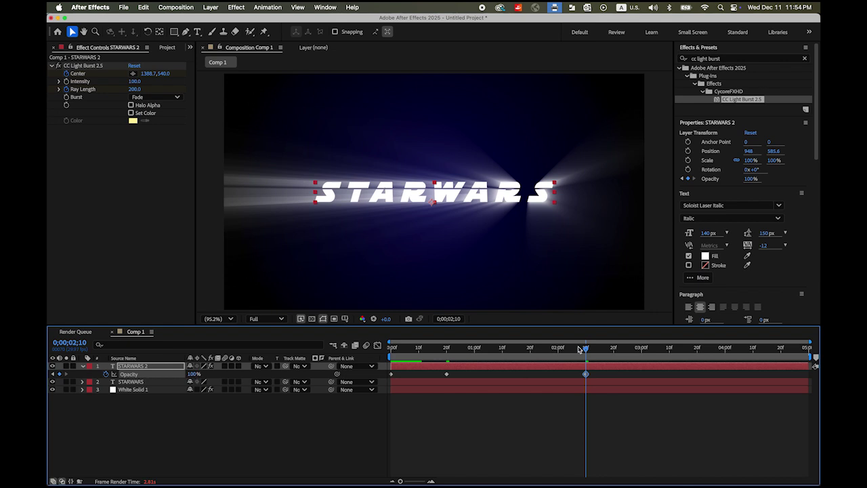
pyautogui.moveTo(588, 350); pyautogui.dragTo(641, 358)
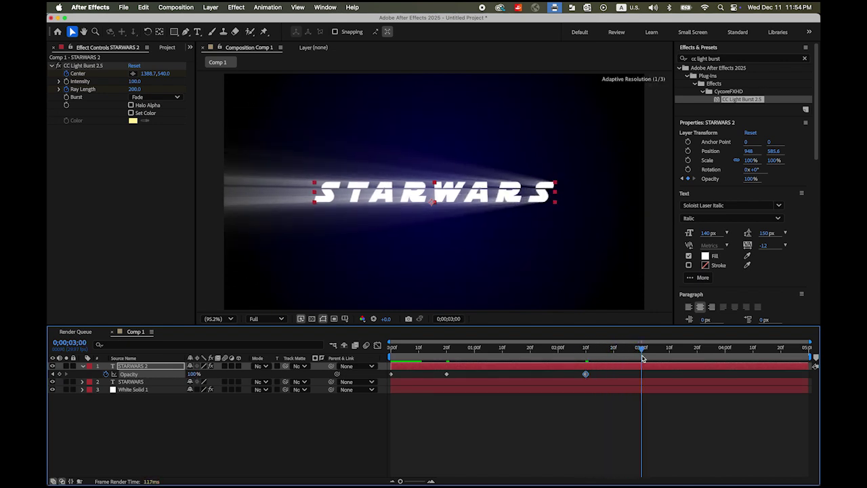
pyautogui.moveTo(193, 375); pyautogui.dragTo(90, 380)
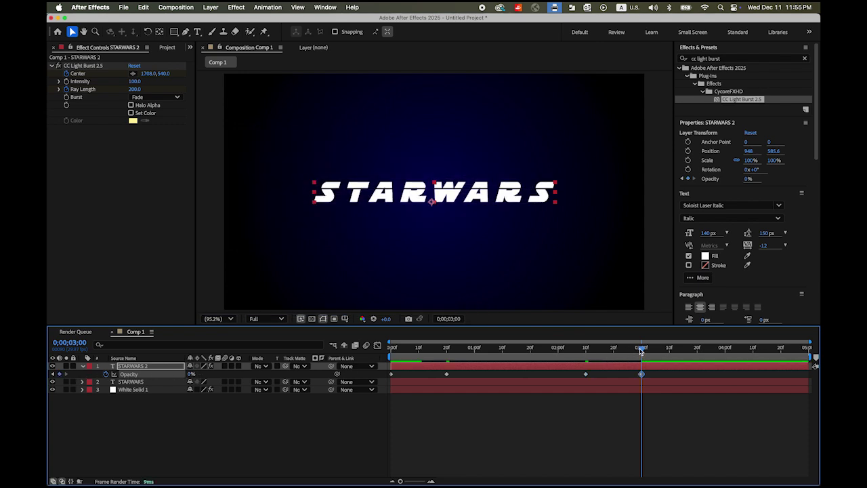
# - Return to 0;00;00;00, collapse the STARWARS 2 properties, and duplicate the original STARWARS layer
pyautogui.moveTo(640, 351)
pyautogui.mouseDown()
pyautogui.moveTo(443, 353)
pyautogui.moveTo(371, 364)
pyautogui.moveTo(398, 351)
pyautogui.moveTo(645, 376)
pyautogui.moveTo(384, 378)
pyautogui.mouseUp()
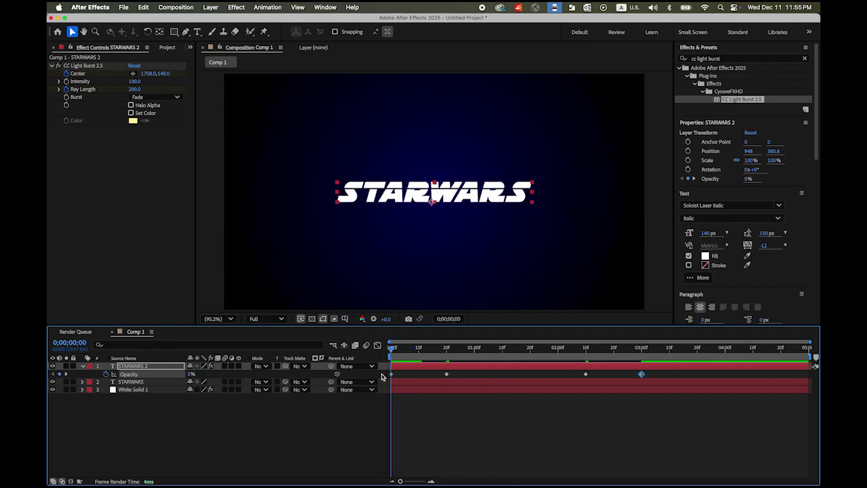
pyautogui.click(82, 365)
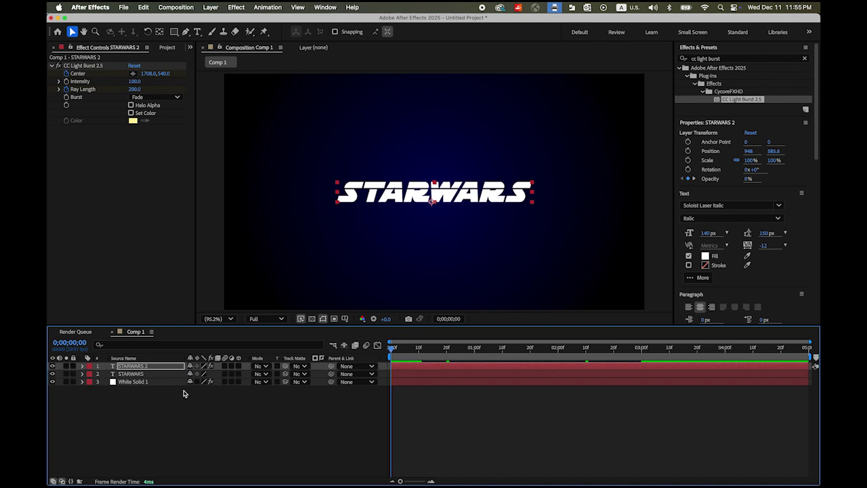
pyautogui.click(132, 374)
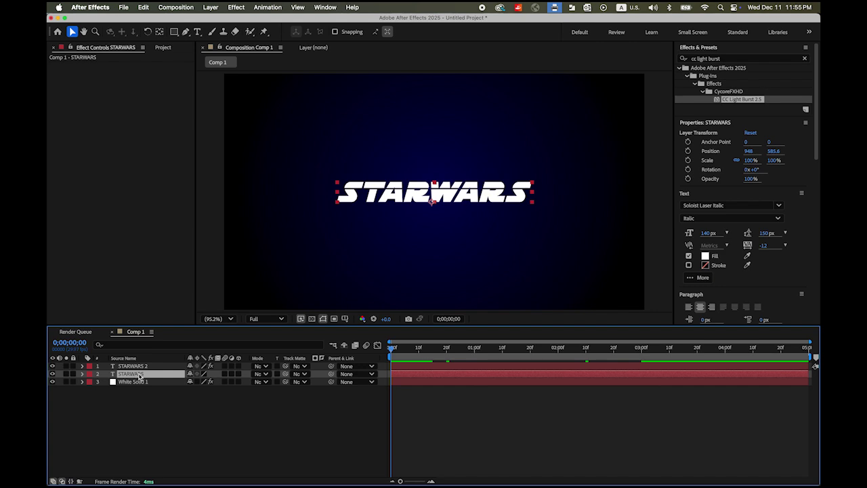
pyautogui.press('super+d')
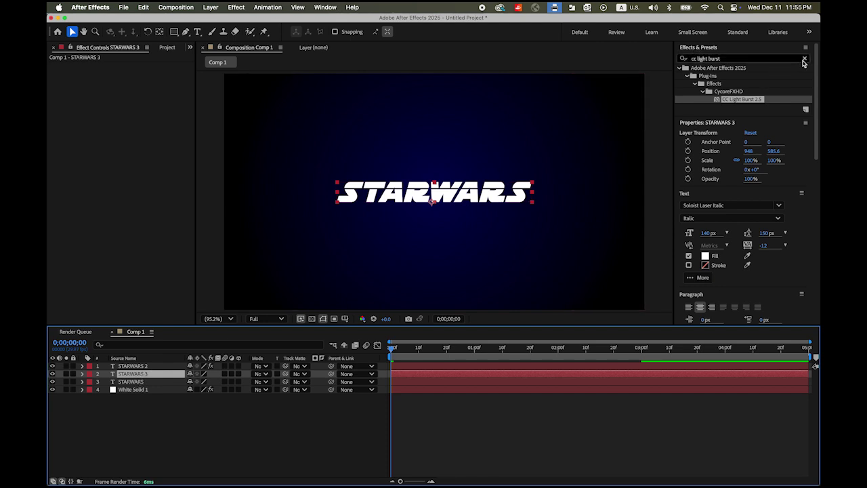
# - Apply the Fast Box Blur effect to the STARWARS 3 layer
pyautogui.click(805, 59)
pyautogui.click(736, 59)
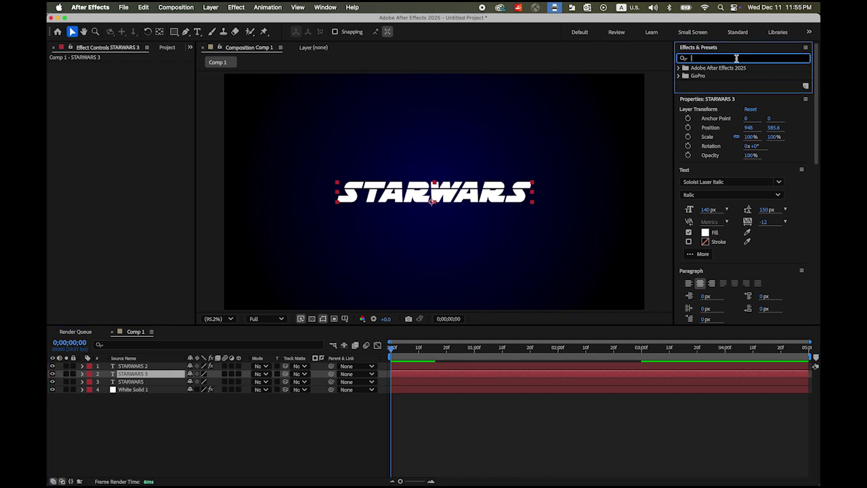
pyautogui.write('fast')
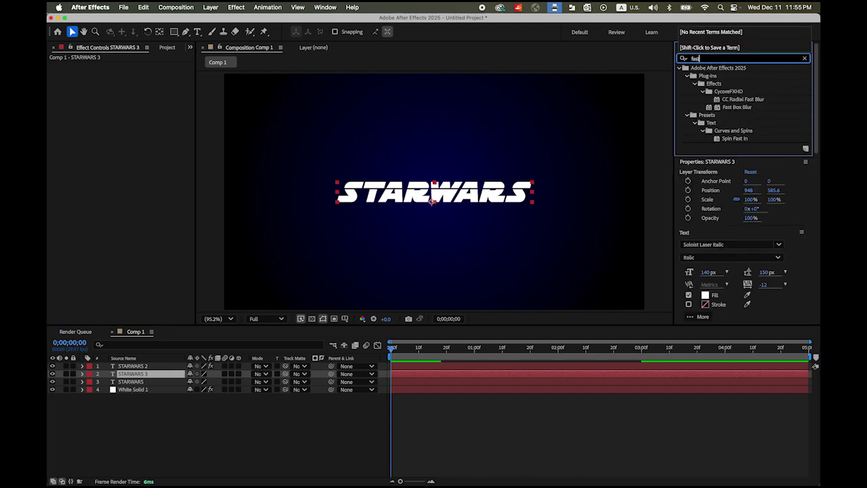
pyautogui.click(740, 110)
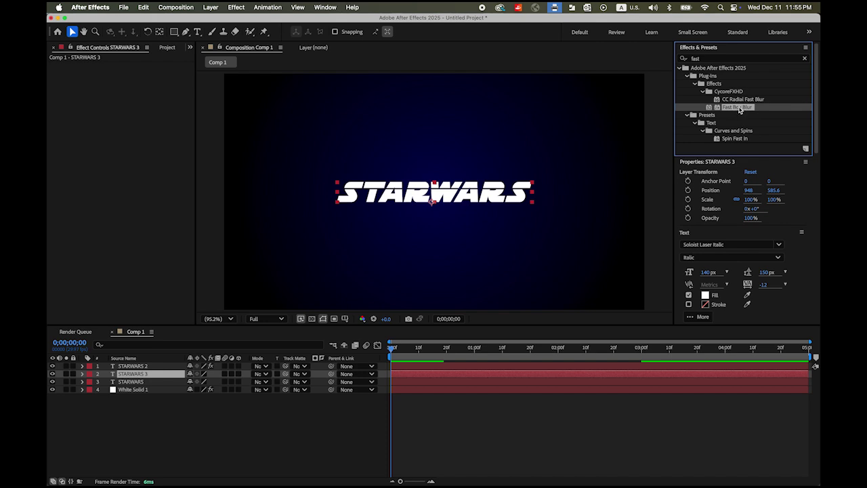
pyautogui.moveTo(740, 109); pyautogui.dragTo(132, 377)
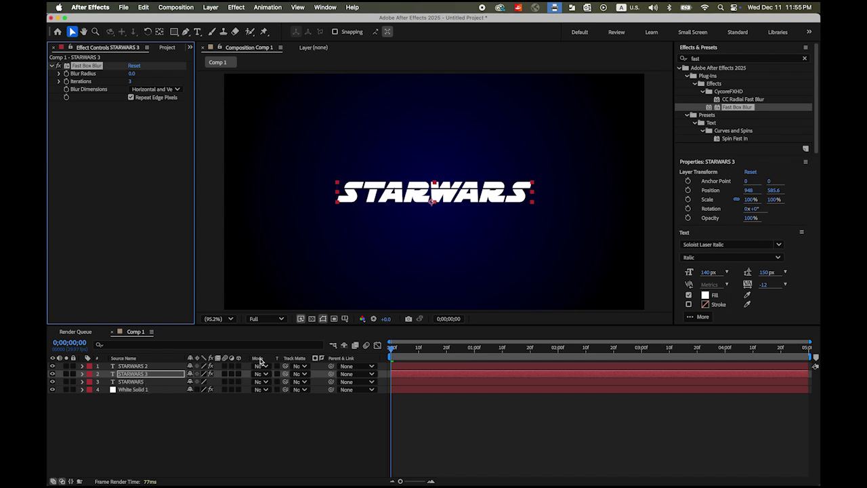
# - Make sure the layer Modes column is shown and set the STARWARS 3 layer's blending mode to Add
pyautogui.rightClick(139, 363)
pyautogui.moveTo(163, 397)
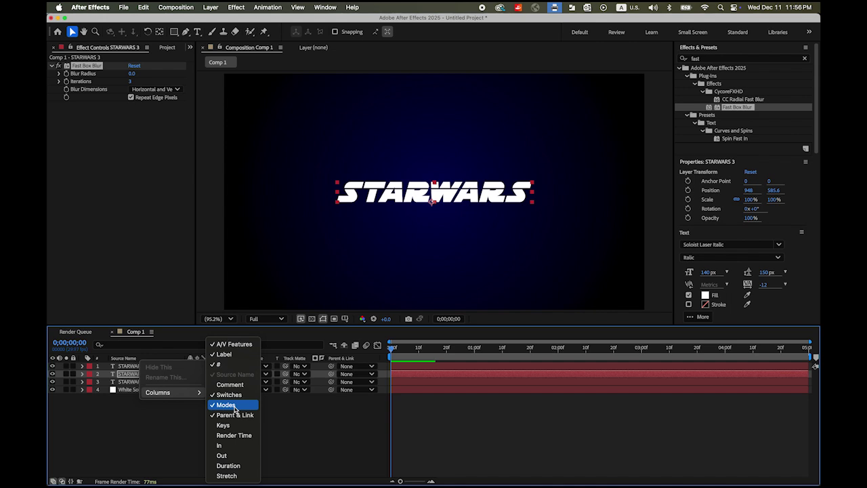
pyautogui.click(329, 420)
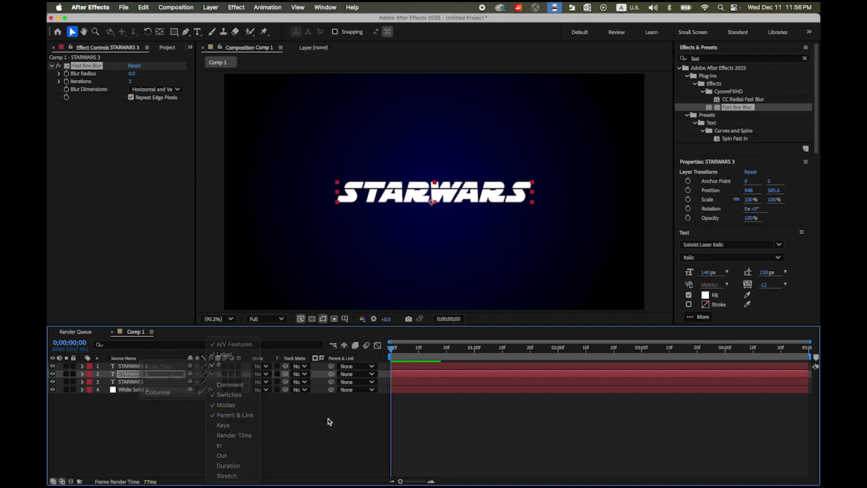
pyautogui.click(264, 374)
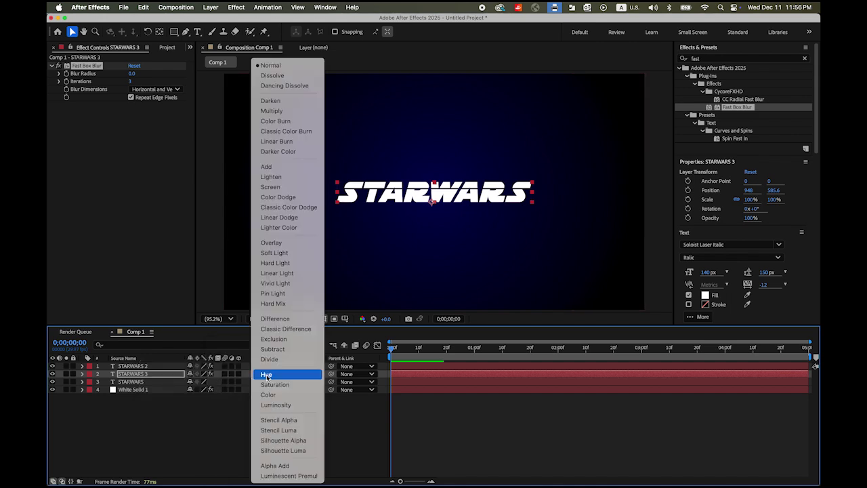
pyautogui.click(284, 172)
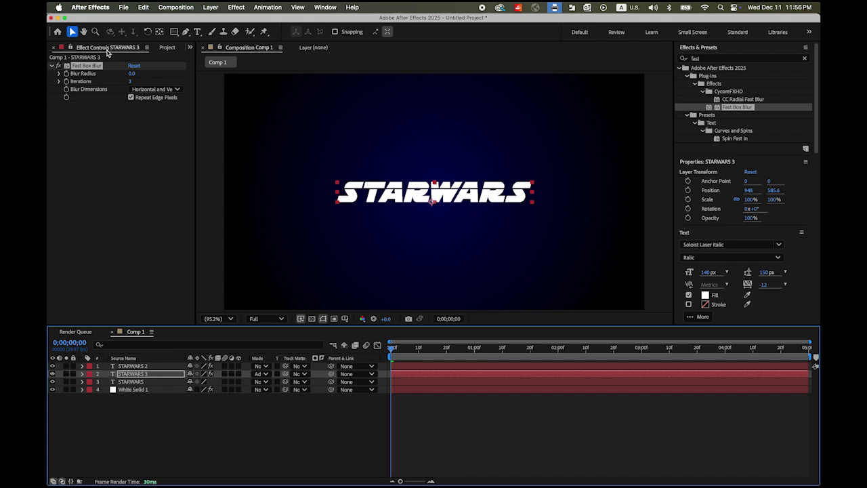
# - Set the Fast Box Blur's Blur Radius to 5 on STARWARS 3 and preview the glowing title
pyautogui.click(134, 75)
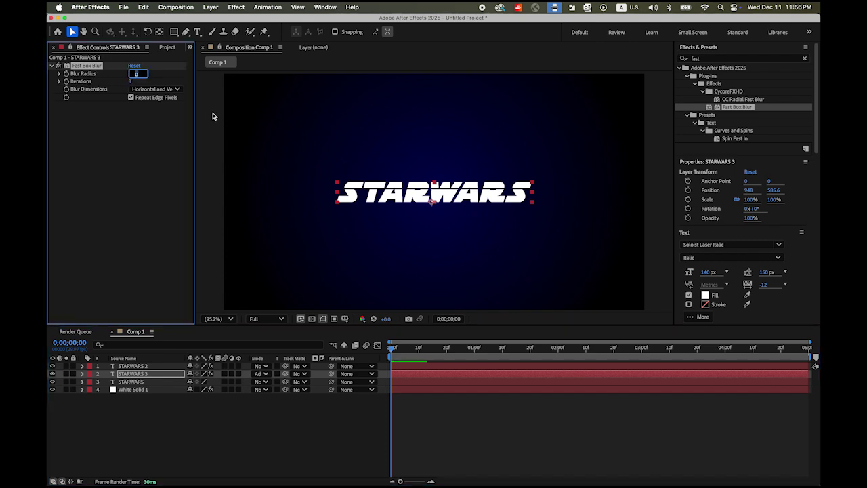
pyautogui.write('5')
pyautogui.press('Return')
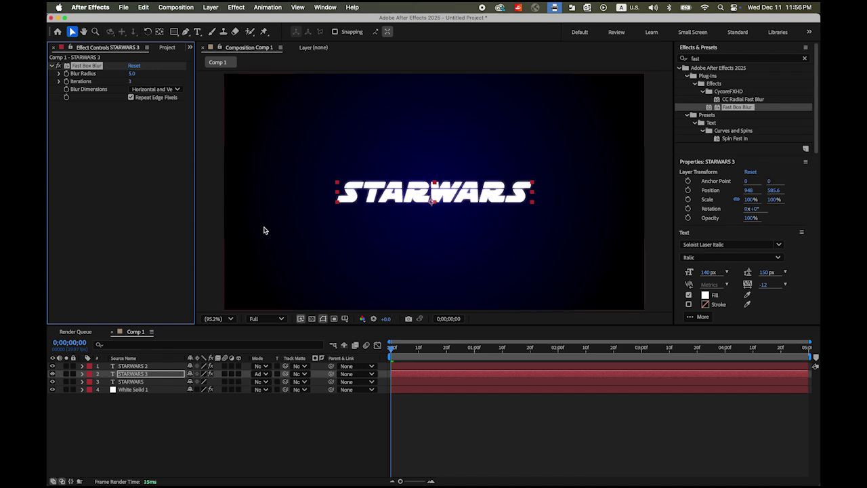
pyautogui.moveTo(391, 349); pyautogui.dragTo(421, 357)
pyautogui.press('space')
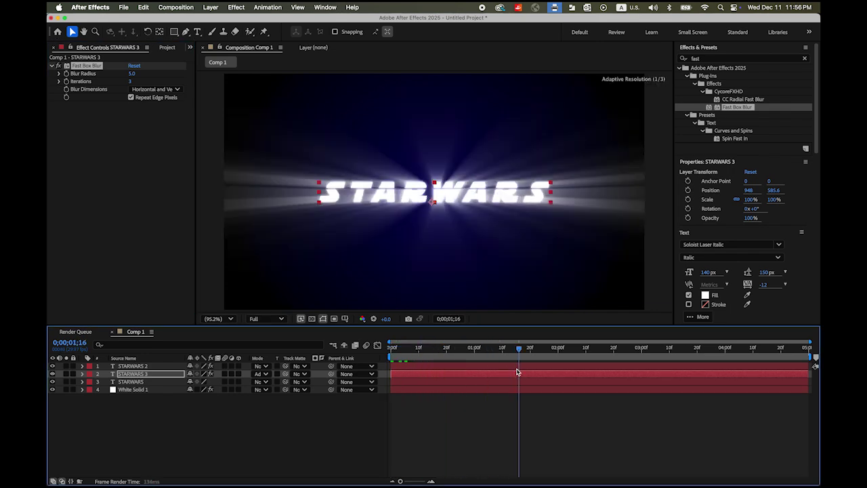
pyautogui.press('space')
pyautogui.press('Home')
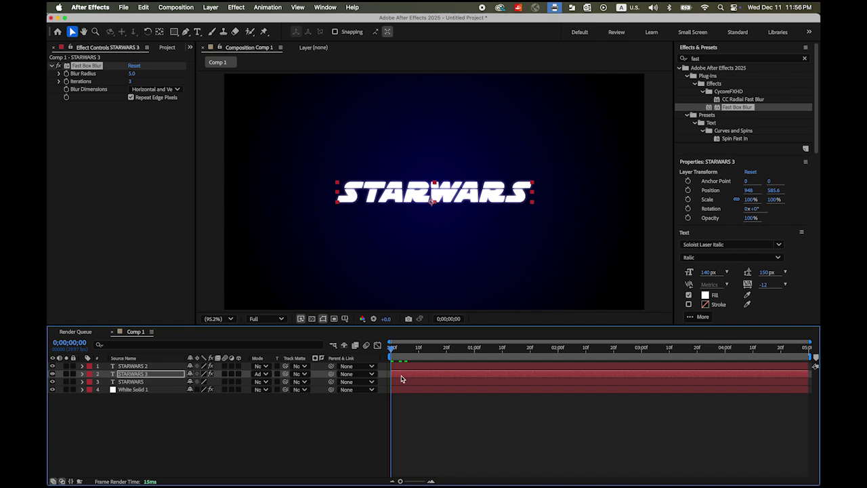
# - Keyframe the STARWARS 3 layer's opacity from 0% at 0;00;00;00 to 100% at 0;00;00;20
pyautogui.press('Return')
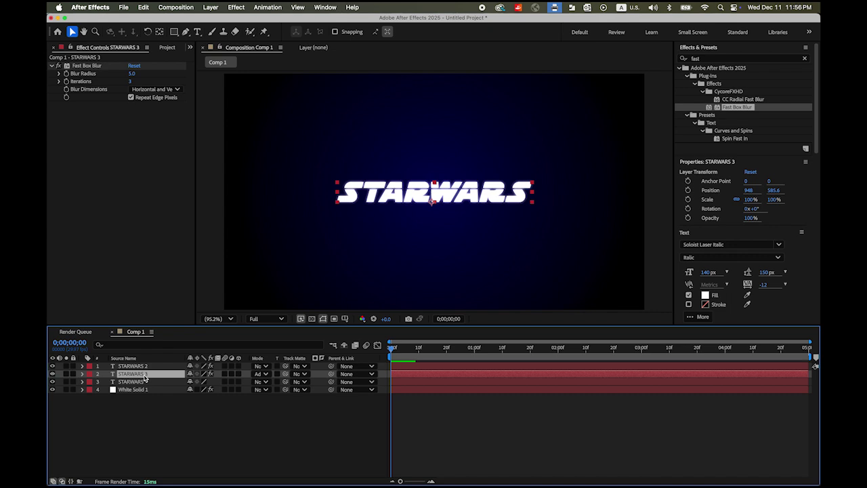
pyautogui.press('t')
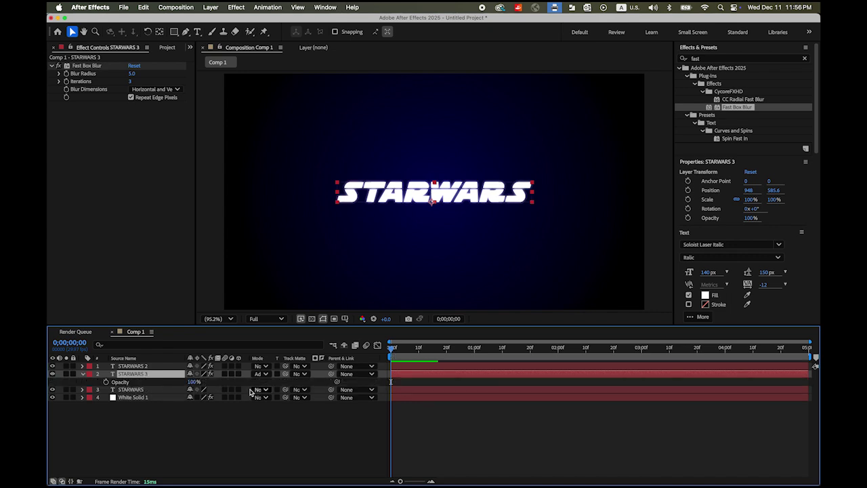
pyautogui.moveTo(194, 382); pyautogui.dragTo(108, 386)
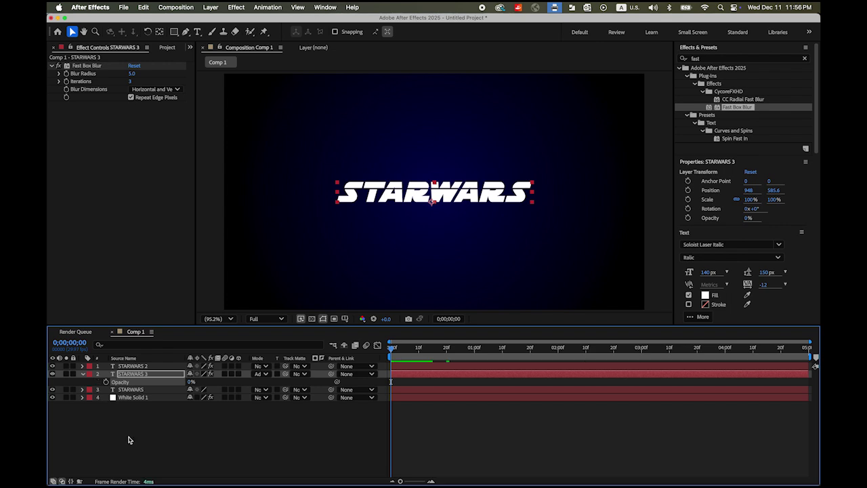
pyautogui.click(106, 382)
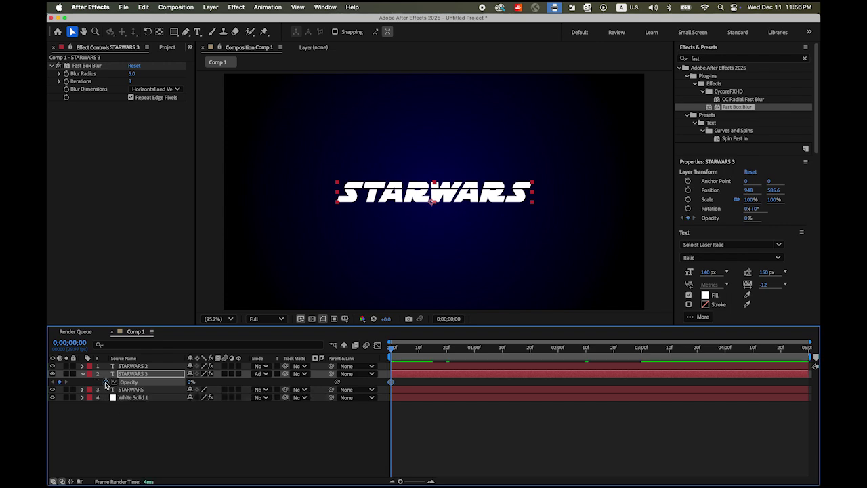
pyautogui.moveTo(393, 350); pyautogui.dragTo(448, 358)
pyautogui.moveTo(190, 384); pyautogui.dragTo(504, 465)
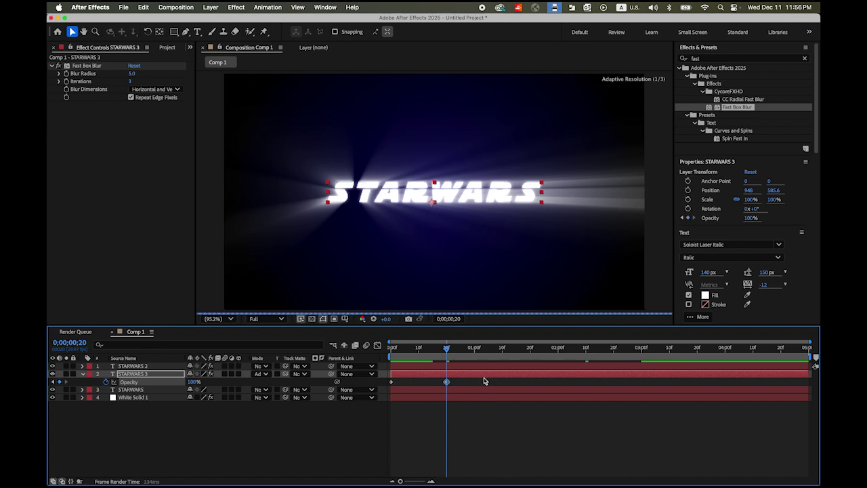
# - Add a 100% opacity keyframe at 0;00;02;10, fade STARWARS 3 to 0% at 0;00;03;00, and collapse its properties back at the start
pyautogui.moveTo(449, 348); pyautogui.dragTo(374, 352)
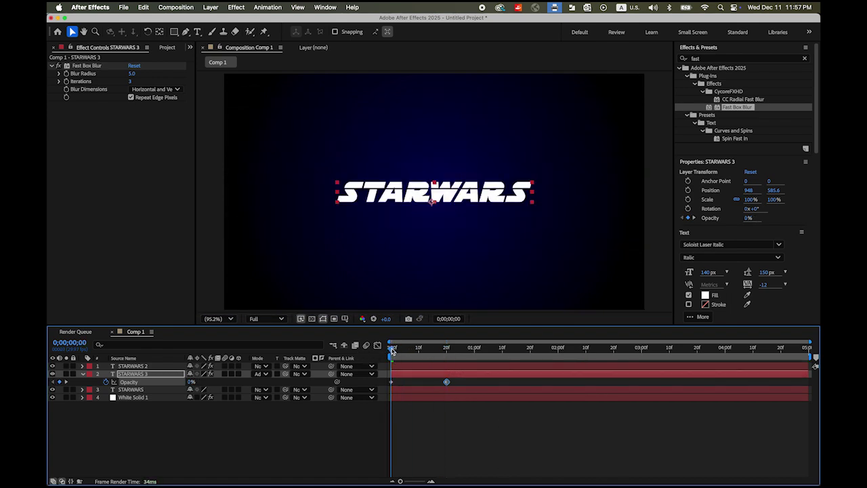
pyautogui.moveTo(391, 349); pyautogui.dragTo(587, 387)
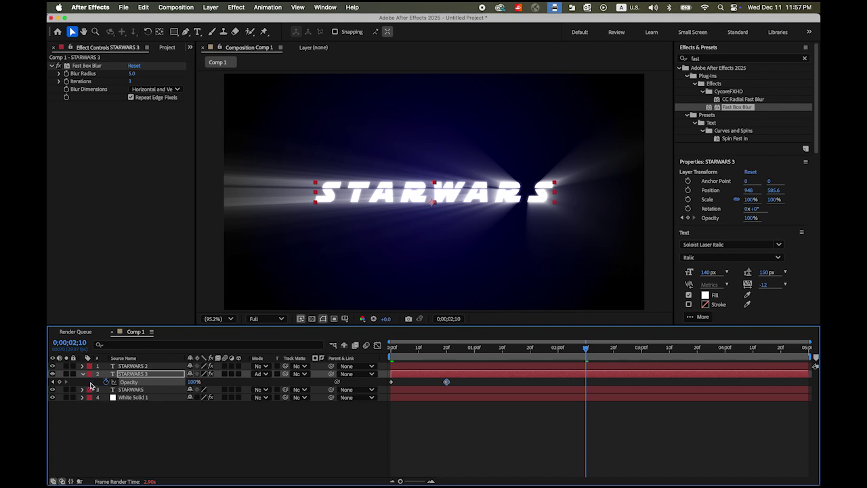
pyautogui.click(59, 383)
pyautogui.moveTo(587, 351); pyautogui.dragTo(644, 360)
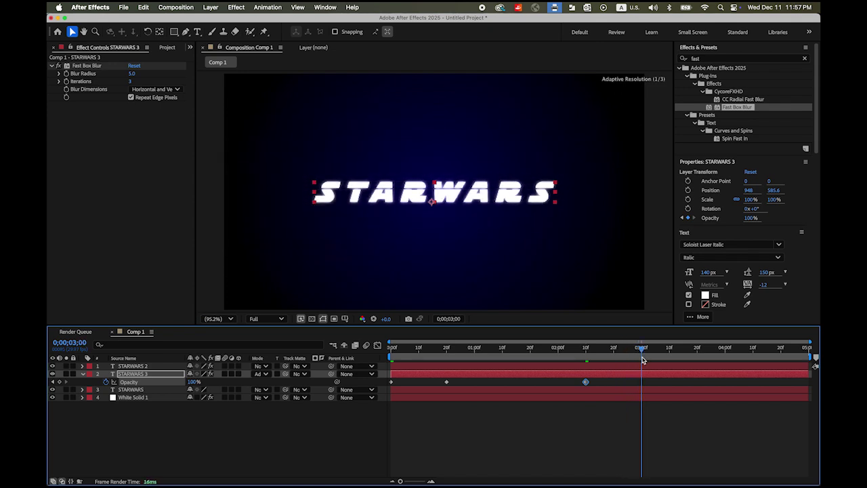
pyautogui.click(195, 382)
pyautogui.write('0')
pyautogui.press('Return')
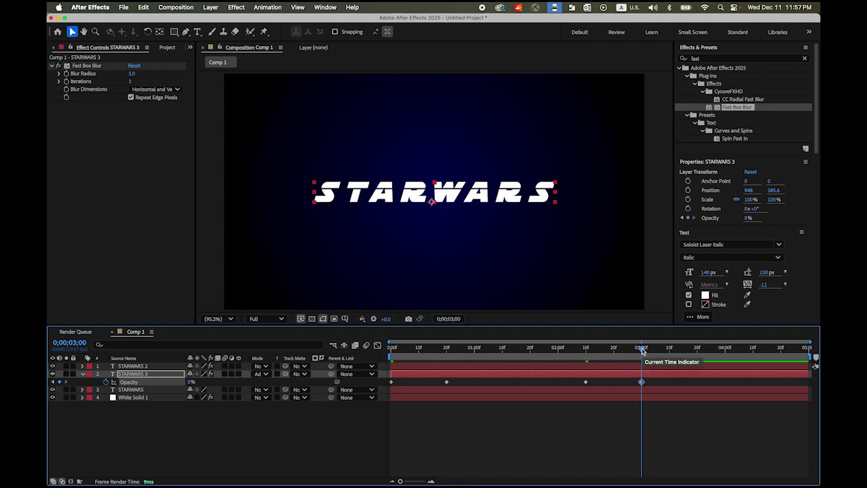
pyautogui.moveTo(642, 350); pyautogui.dragTo(392, 381)
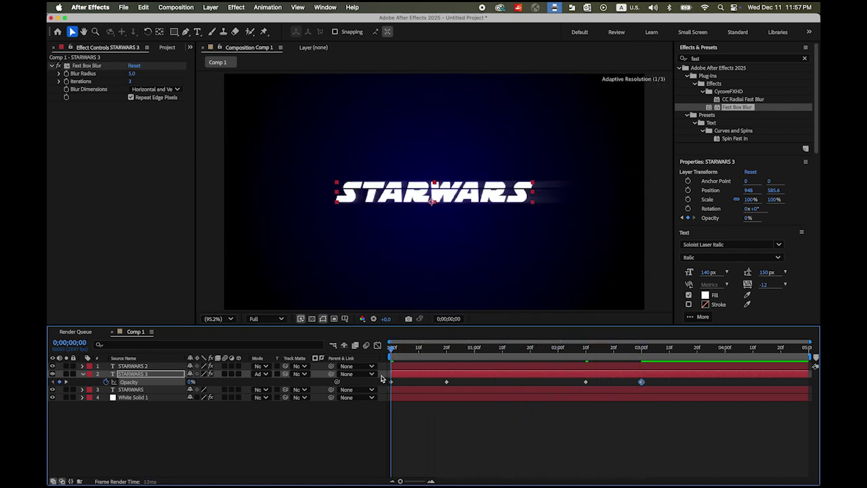
pyautogui.click(82, 374)
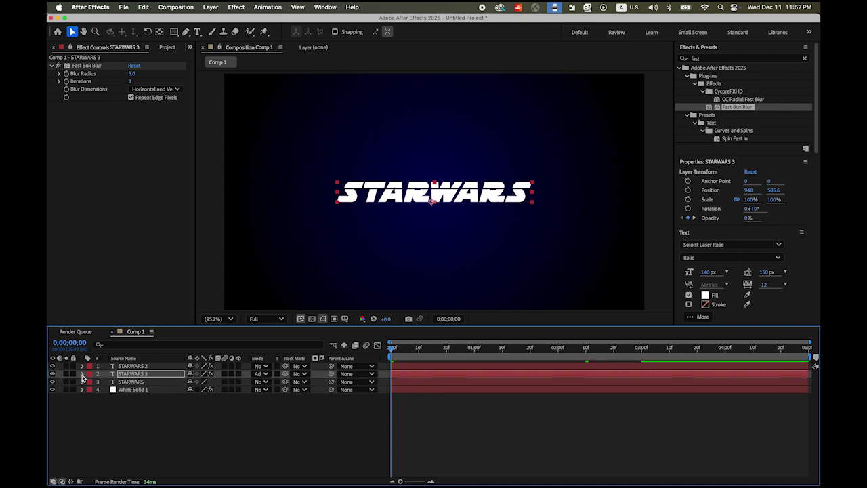
# - Create a new white 1920 x 1080 px solid directly above the White Solid 1 background layer
pyautogui.click(143, 392)
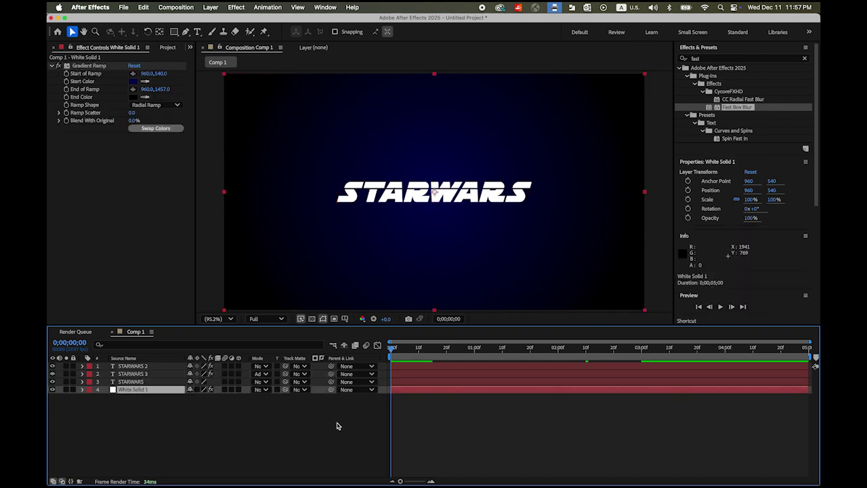
pyautogui.rightClick(313, 410)
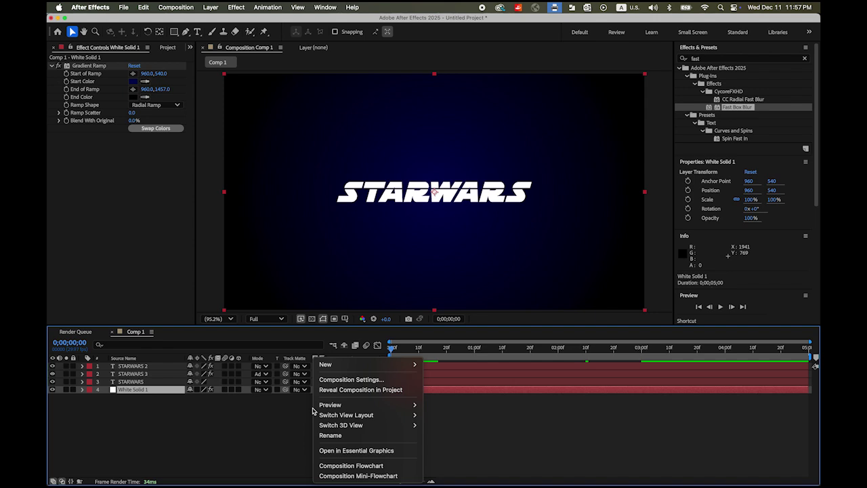
pyautogui.moveTo(345, 367)
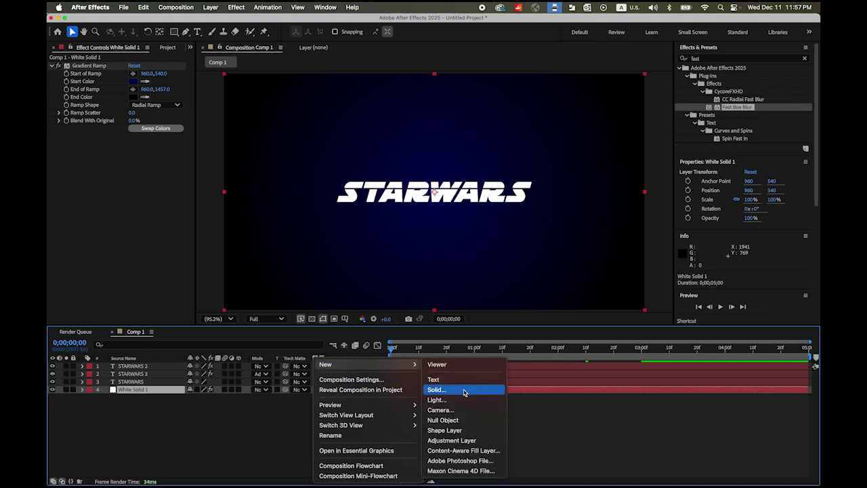
pyautogui.click(436, 390)
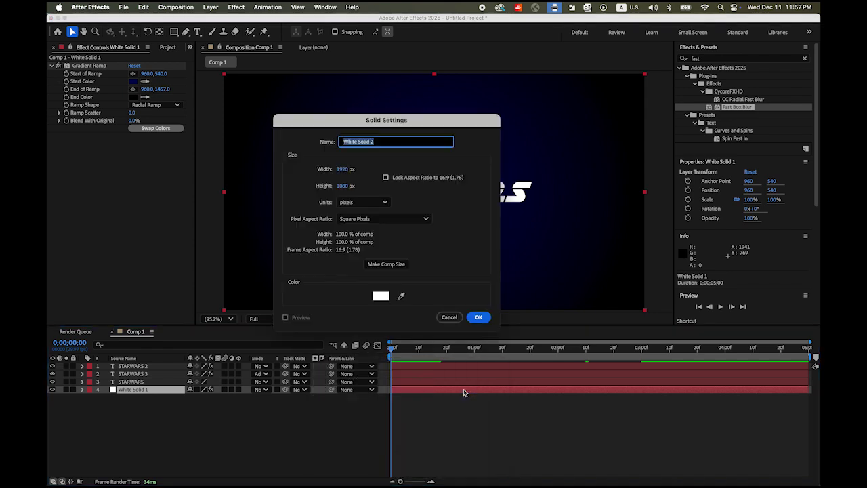
pyautogui.click(476, 317)
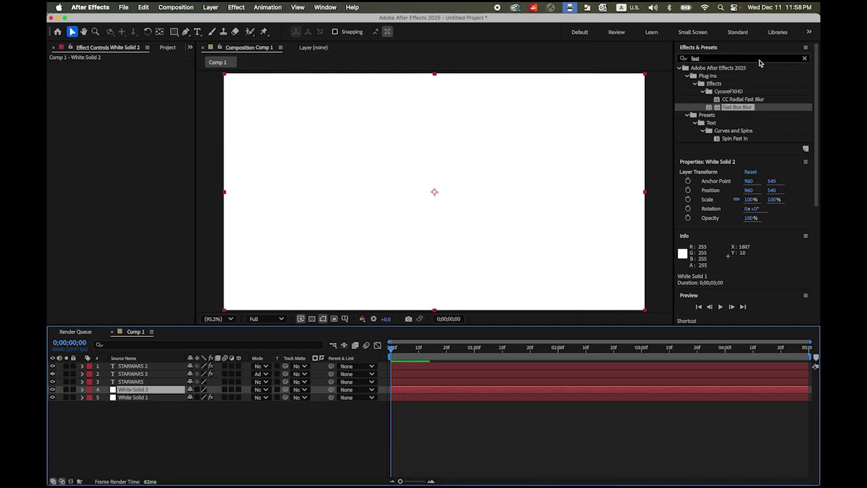
# - Find the CC Star Burst effect and apply it to the White Solid 2 layer
pyautogui.click(805, 58)
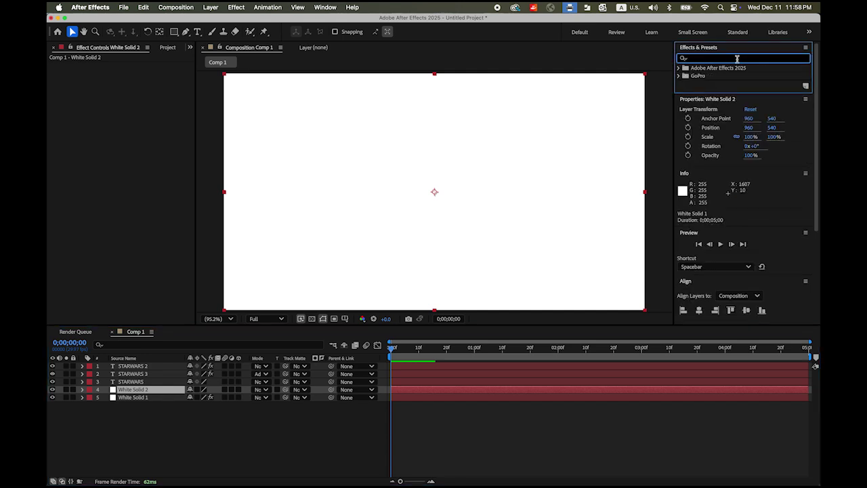
pyautogui.write('star burst')
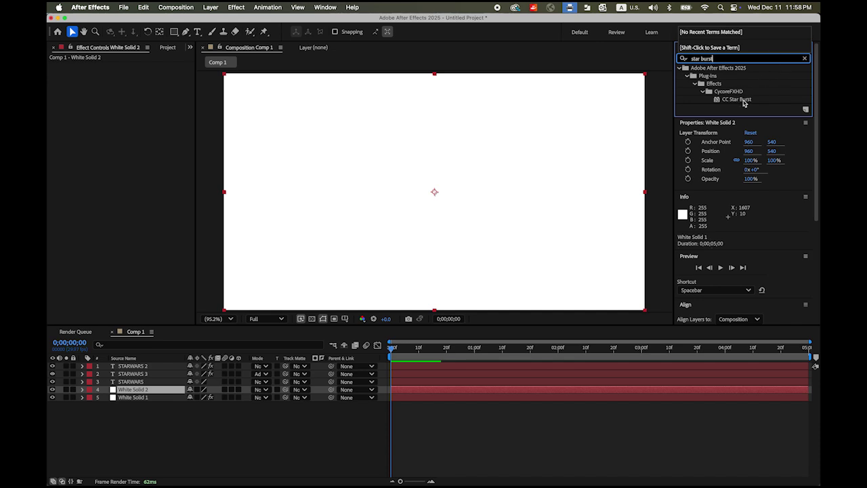
pyautogui.click(744, 101)
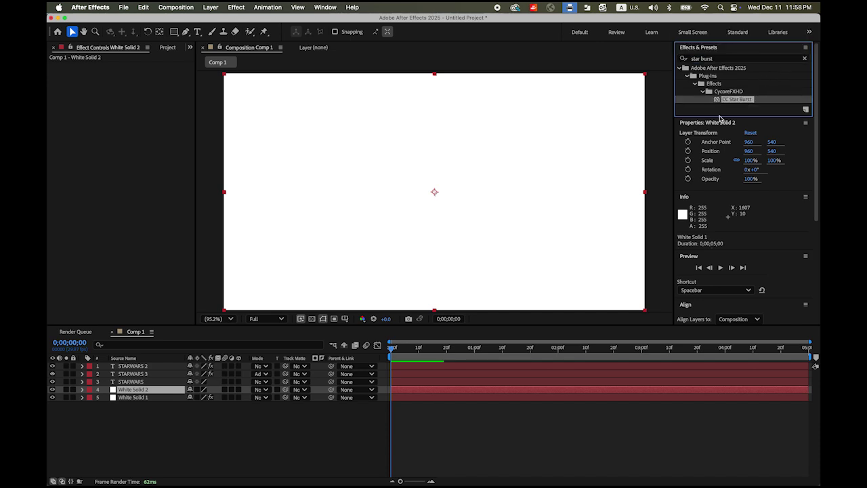
pyautogui.moveTo(718, 101); pyautogui.dragTo(144, 393)
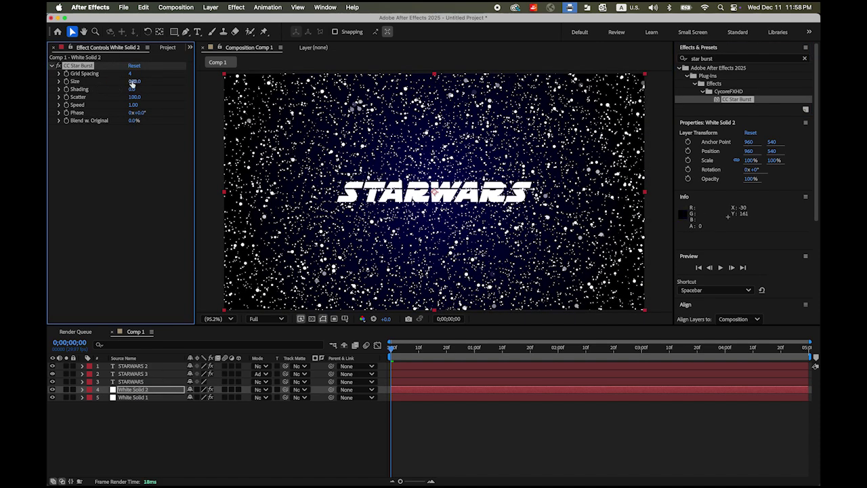
# - Set the CC Star Burst Size to 20, Grid Spacing to 6, Scatter to 297 and Speed to 0.05
pyautogui.moveTo(137, 83); pyautogui.dragTo(73, 83)
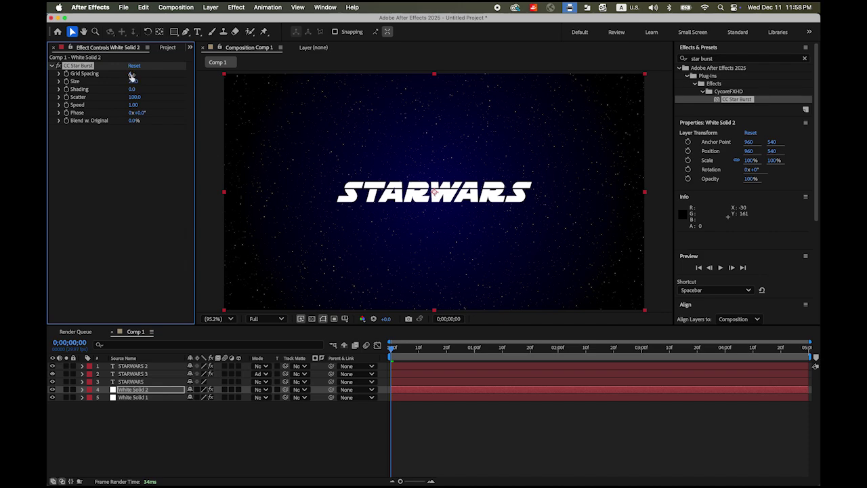
pyautogui.moveTo(132, 74); pyautogui.dragTo(146, 103)
pyautogui.moveTo(134, 97); pyautogui.dragTo(238, 109)
pyautogui.click(134, 106)
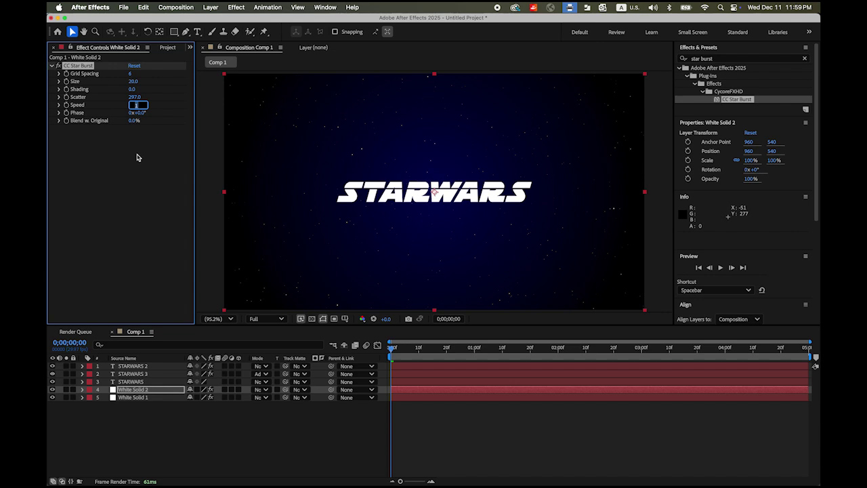
pyautogui.write('0.05')
pyautogui.press('Return')
pyautogui.moveTo(391, 352); pyautogui.dragTo(373, 369)
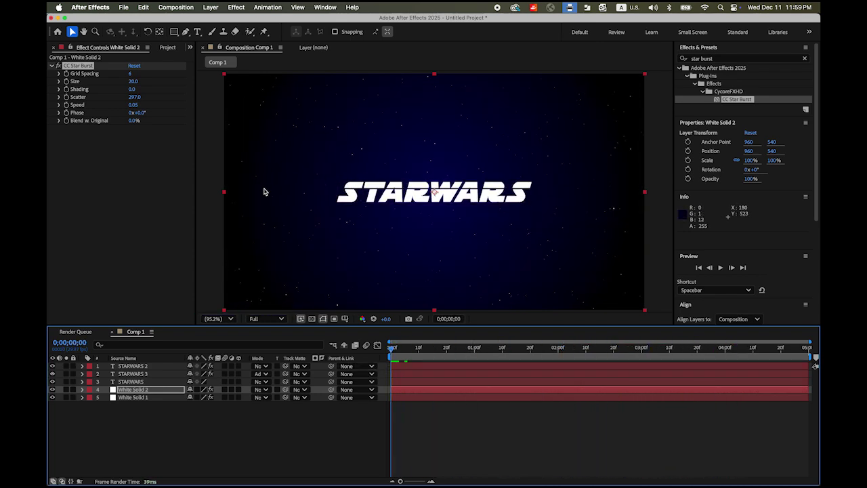
# - Import the audio file Cinematic Whoosh.mp3 from the Light Ray folder into the project
pyautogui.click(123, 7)
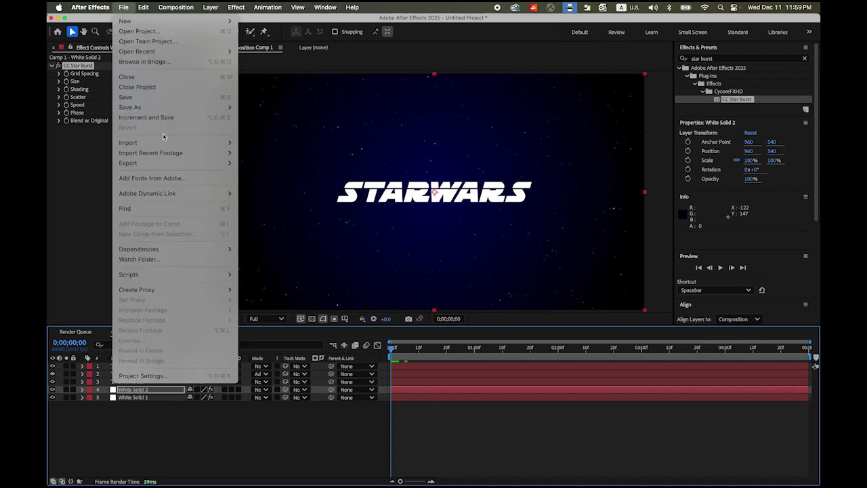
pyautogui.moveTo(170, 141)
pyautogui.click(252, 143)
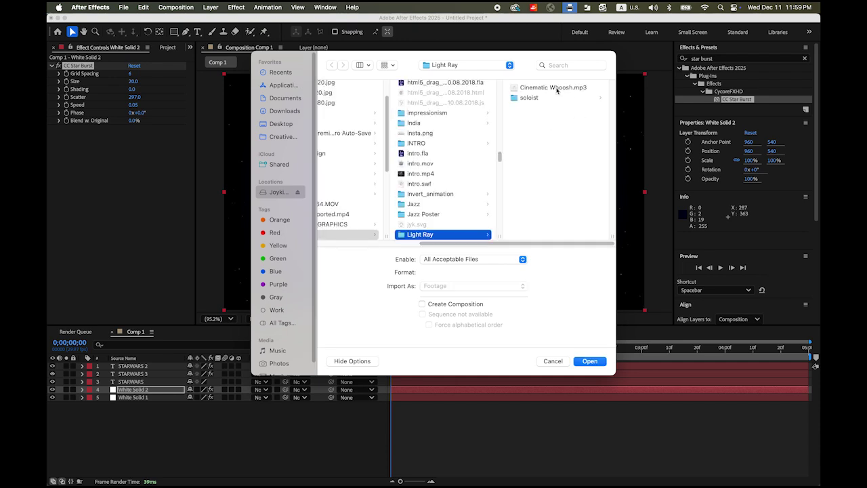
pyautogui.click(554, 87)
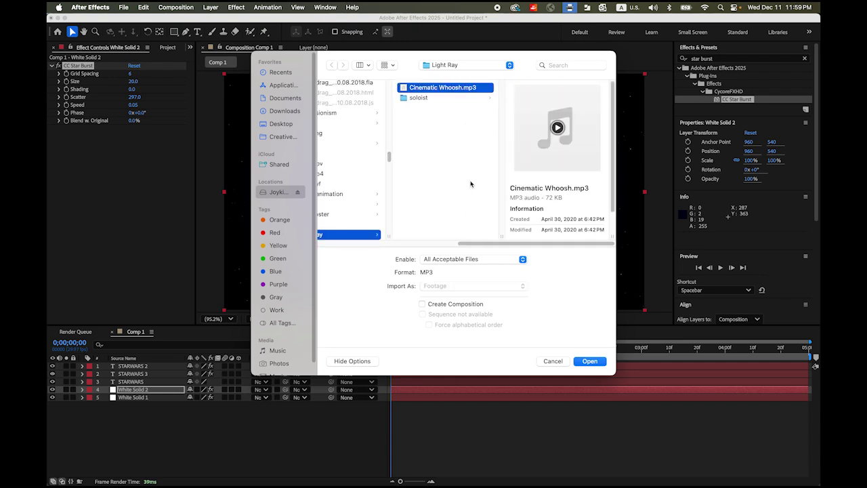
pyautogui.click(590, 361)
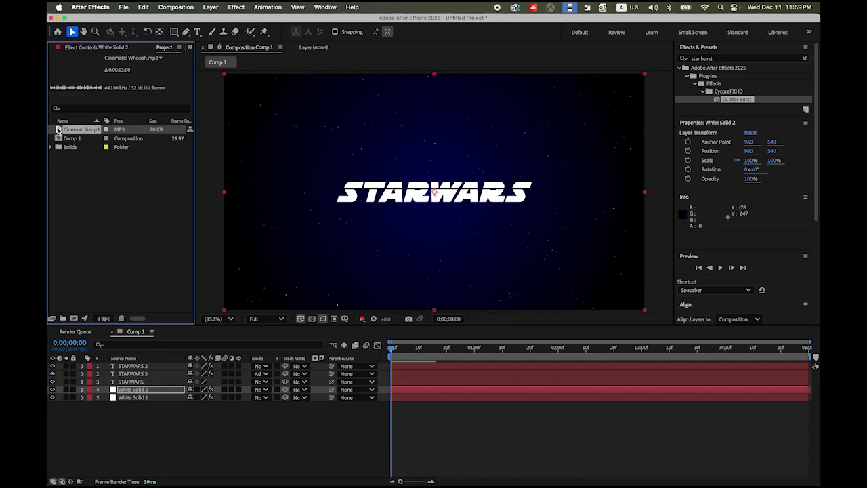
# - Add Cinematic Whoosh.mp3 to Comp 1 below White Solid 1, starting at 0;00;00;00, and preview the composition with sound
pyautogui.moveTo(58, 129); pyautogui.dragTo(408, 412)
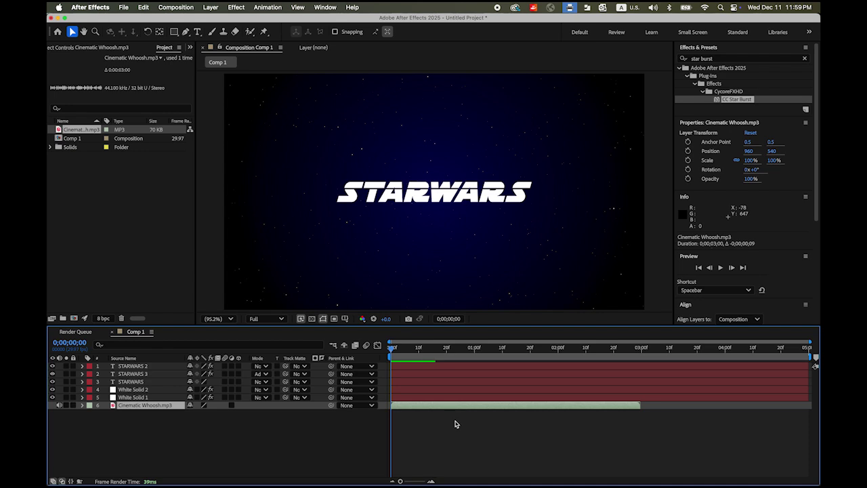
pyautogui.press('space')
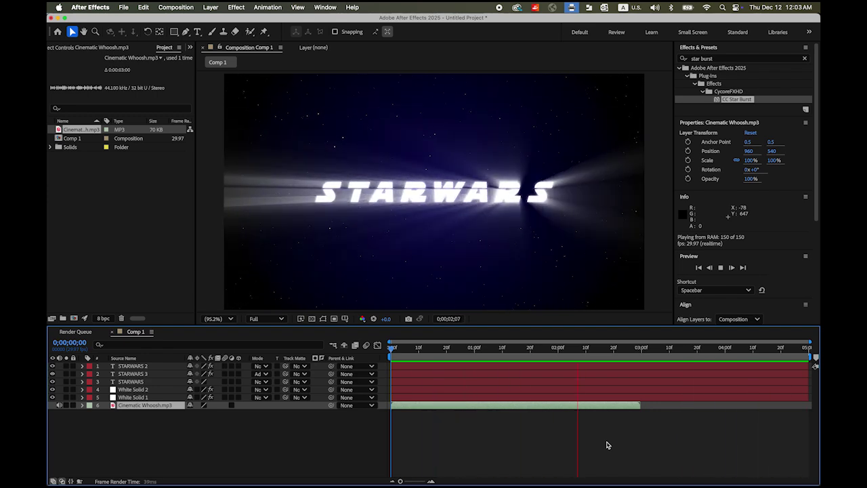
pyautogui.press('space')
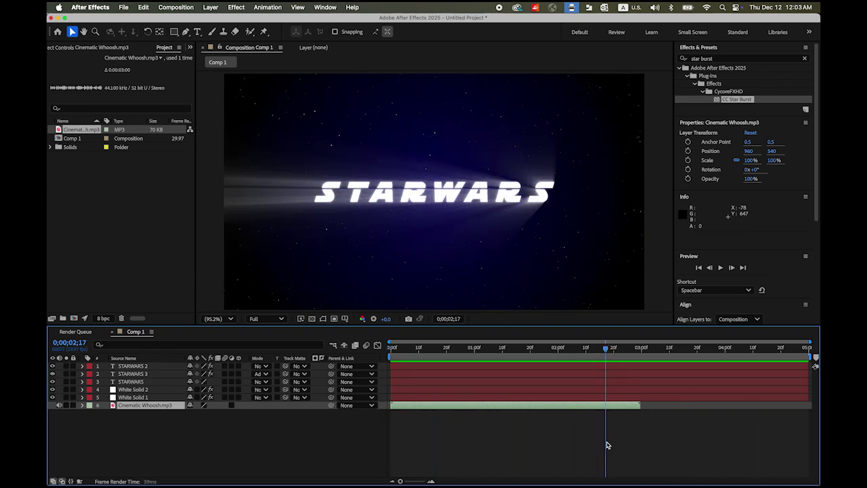
# - Save the project under the name starwars as an After Effects project in the Light Ray folder
pyautogui.click(125, 9)
pyautogui.moveTo(159, 109)
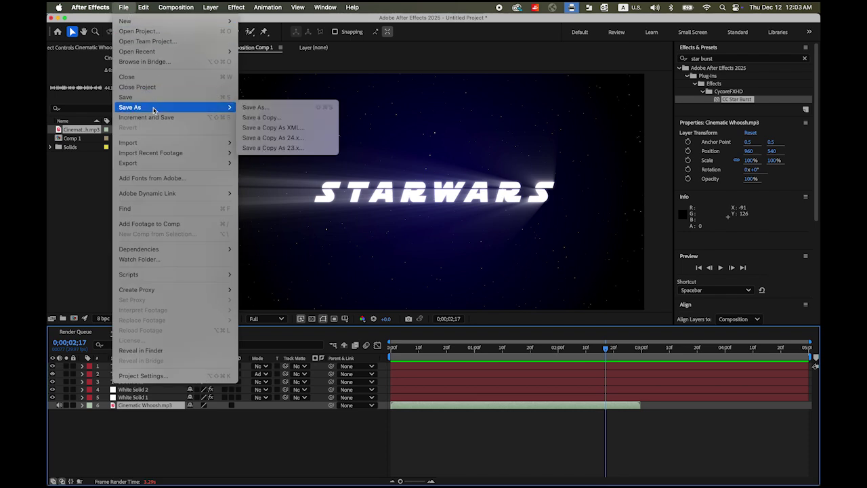
pyautogui.click(260, 106)
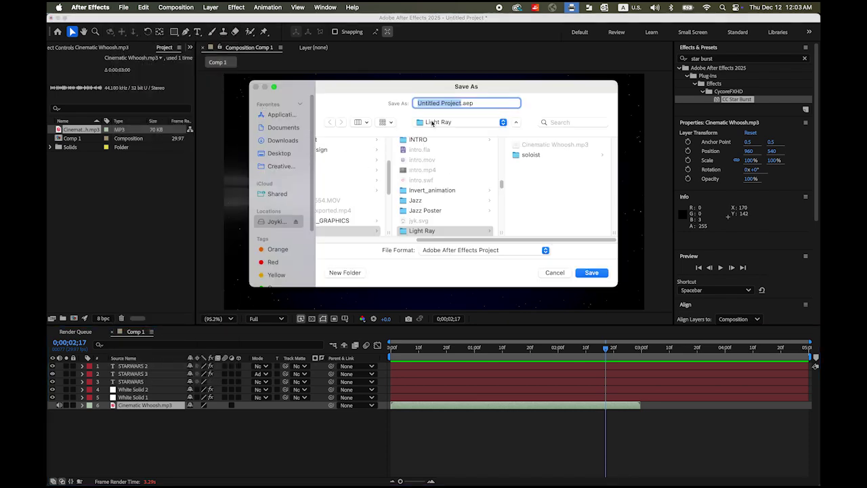
pyautogui.write('starwars')
pyautogui.click(593, 273)
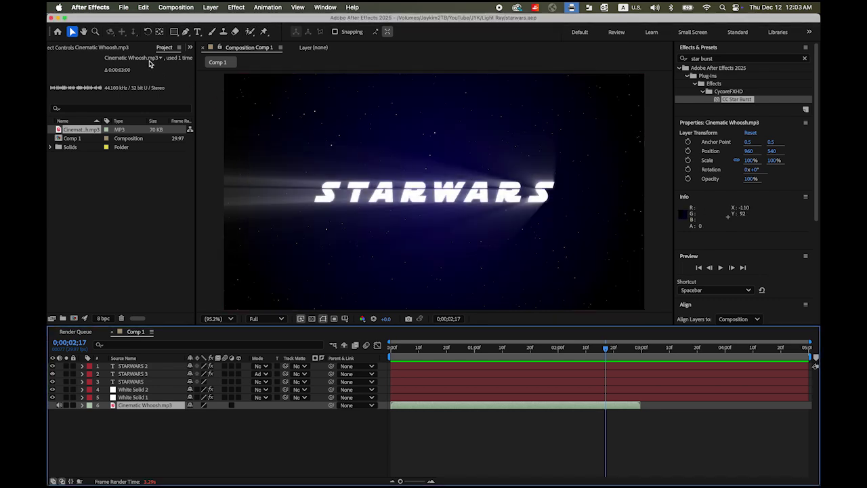
# - Add Comp 1 to the render queue, name the H.264 output starwars.mp4 in the Light Ray folder, and render it
pyautogui.click(123, 7)
pyautogui.moveTo(155, 168)
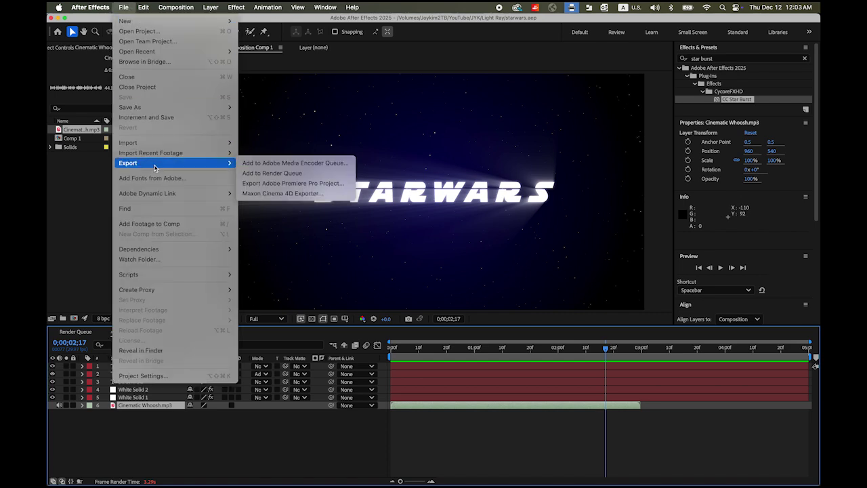
pyautogui.click(277, 175)
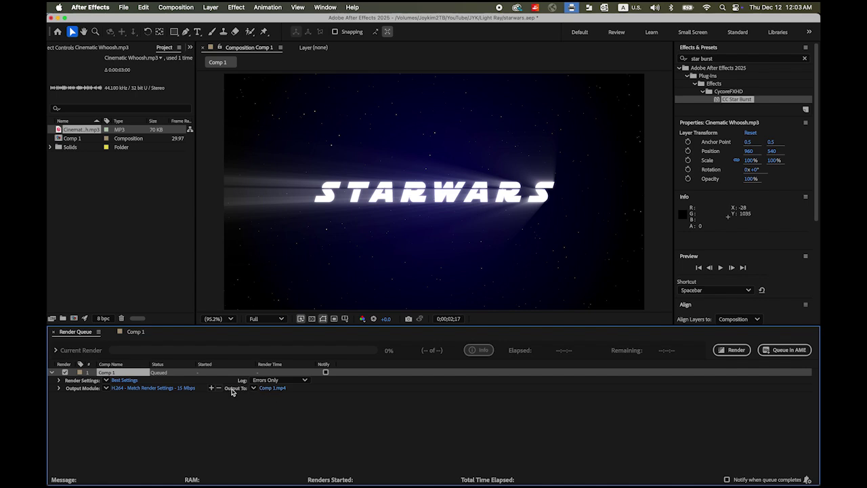
pyautogui.click(271, 388)
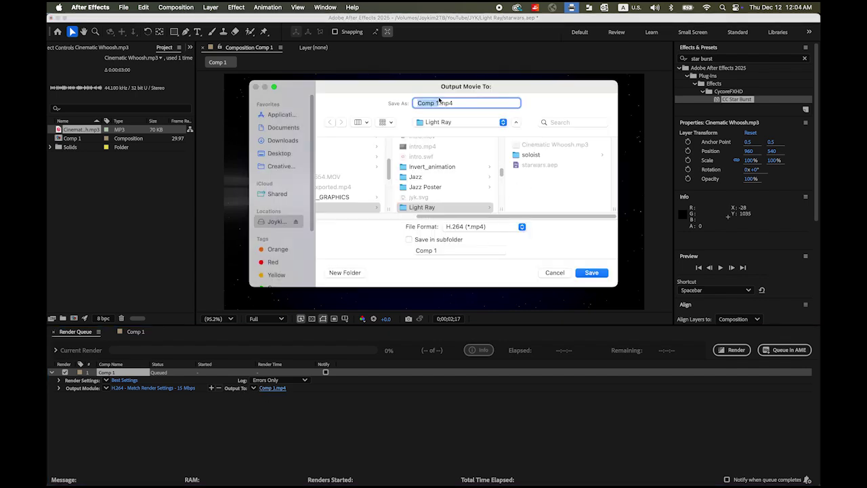
pyautogui.write('starwars')
pyautogui.click(592, 273)
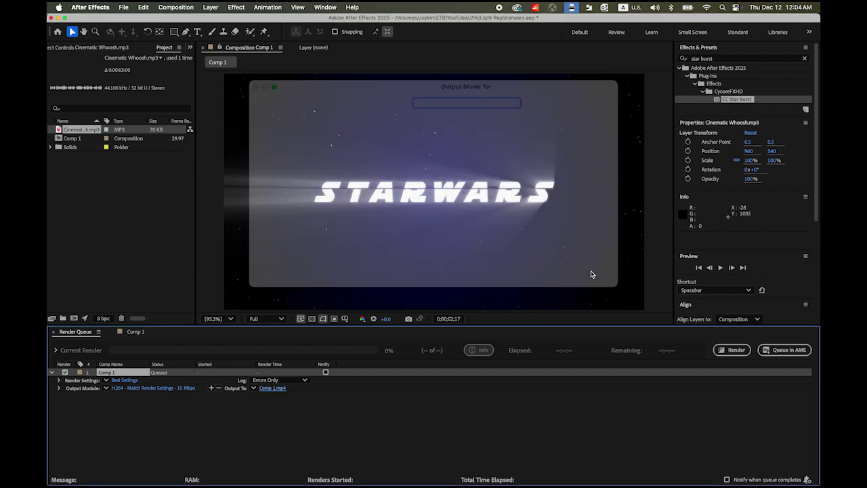
pyautogui.click(737, 350)
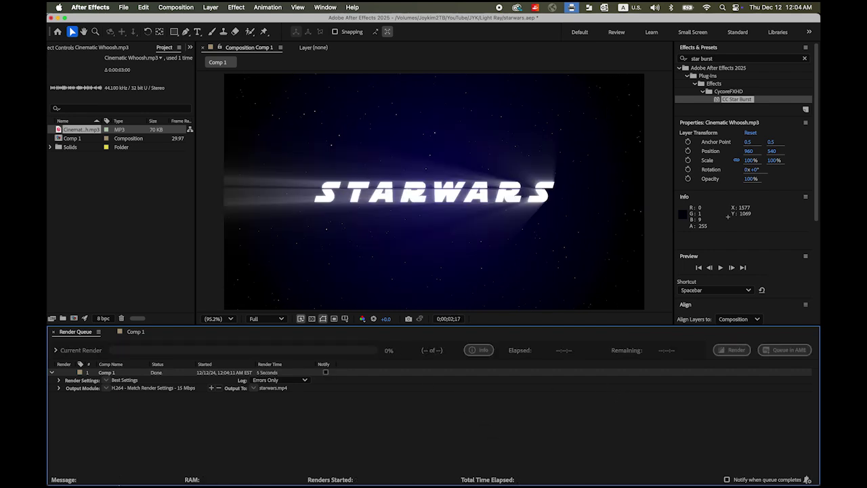
# - Switch to Finder and open a quick preview of the rendered starwars.mp4 in the Light Ray folder
pyautogui.click(61, 467)
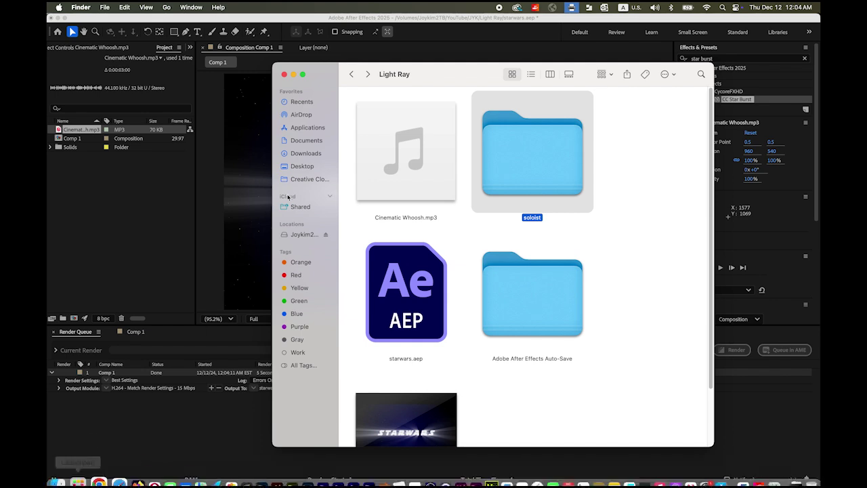
pyautogui.scroll(-3, 567, 362)
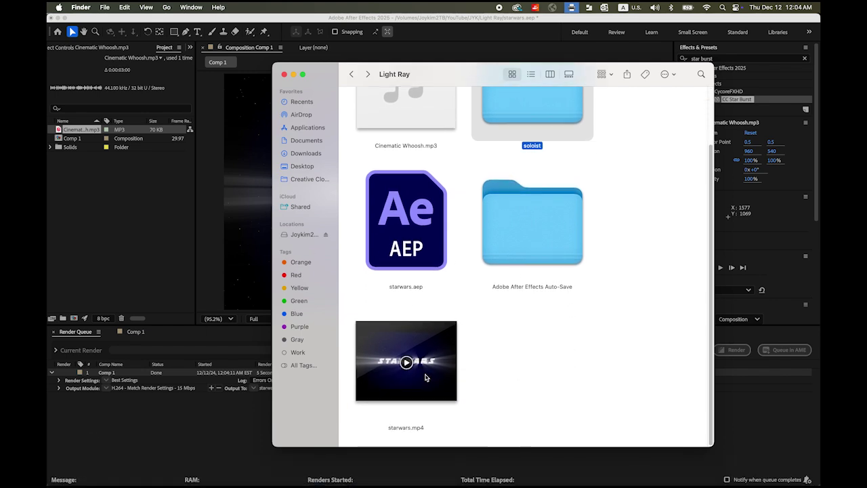
pyautogui.click(425, 377)
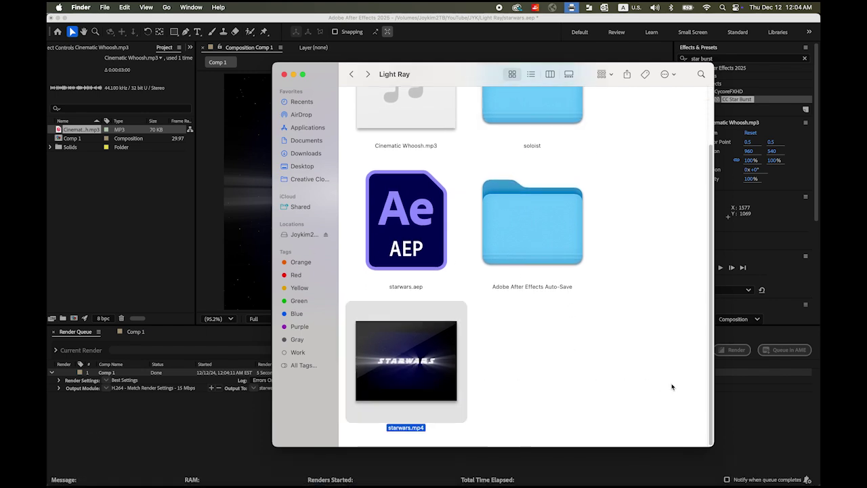
pyautogui.press('space')
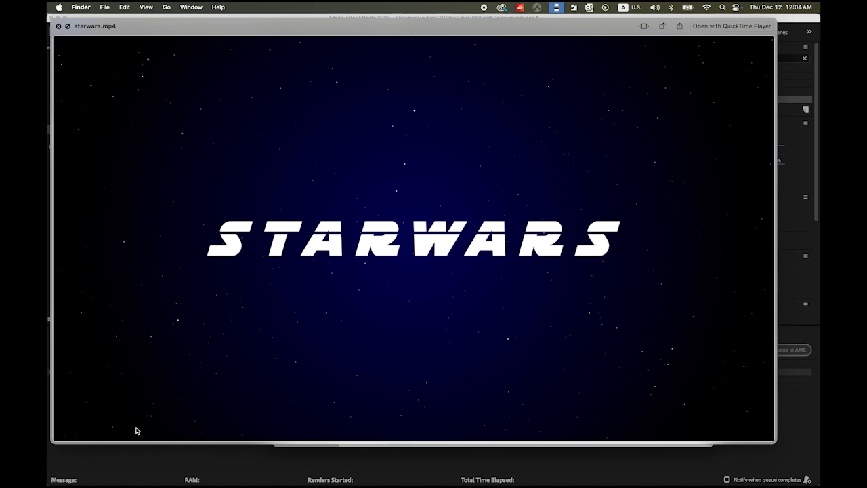
# - Replay starwars.mp4 from the start and scrub forward and back to check the title's tracking and light-ray animation
pyautogui.moveTo(117, 429)
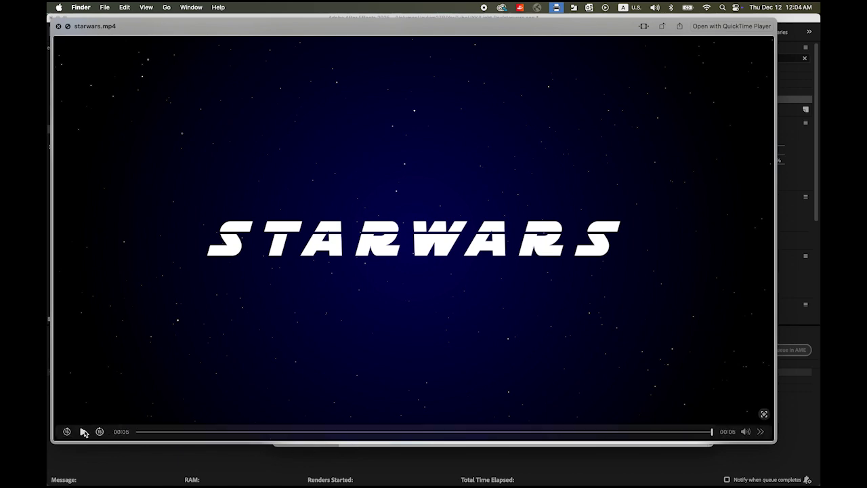
pyautogui.click(83, 432)
pyautogui.click(145, 433)
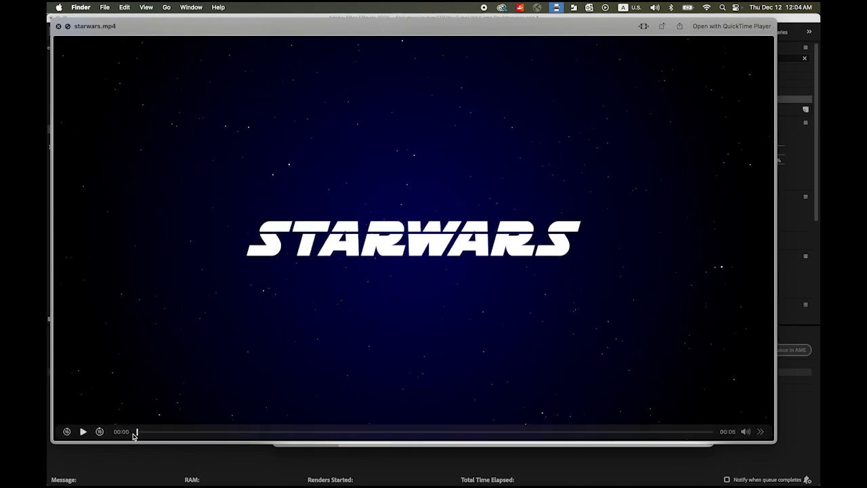
pyautogui.moveTo(135, 437); pyautogui.dragTo(646, 445)
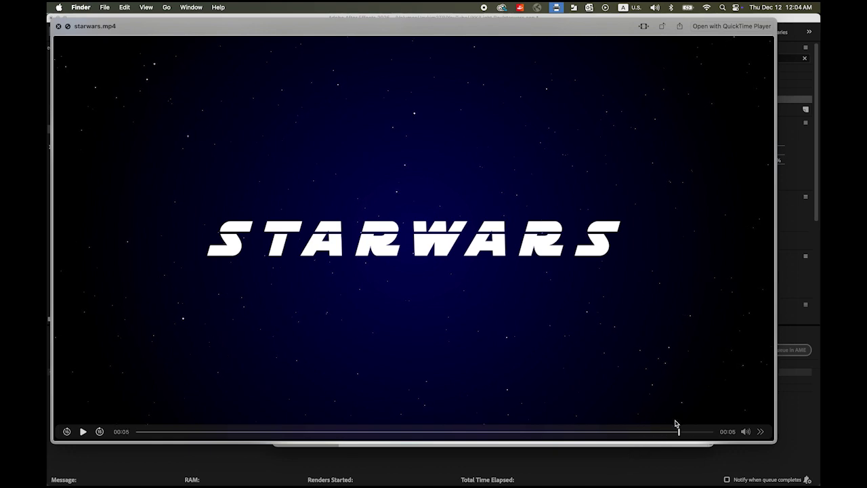
pyautogui.moveTo(675, 423); pyautogui.dragTo(272, 420)
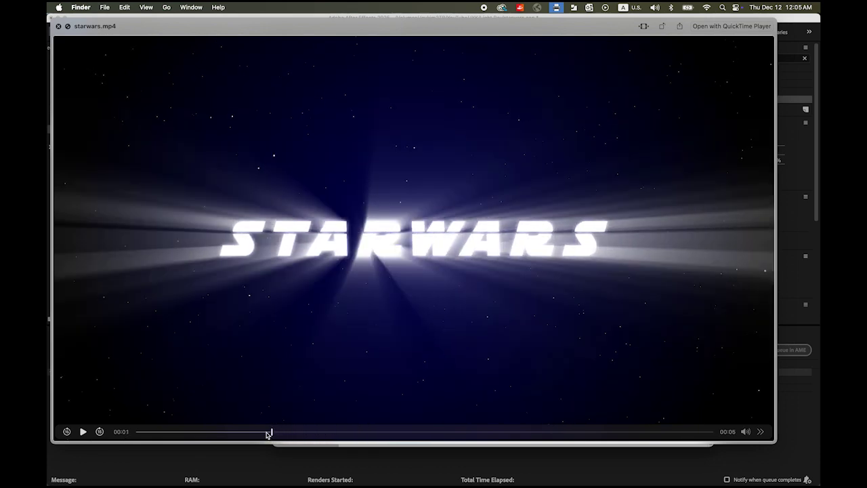